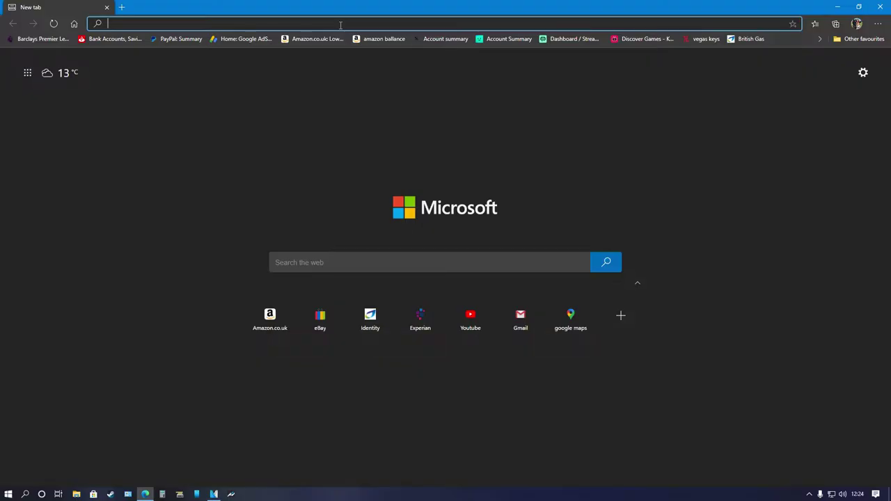
Step: Load the RaceDepartment ACC Dedicated Server GUI page and download its zip file
{"action": "type", "text": "https://www.racedepartment.com/downloads/acc-dedicated-server-gui.32034/"}
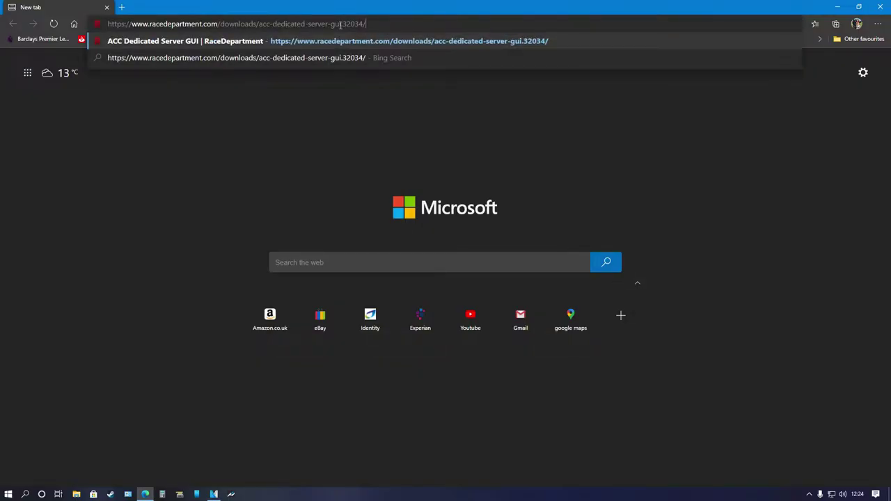
{"action": "key", "text": "Return"}
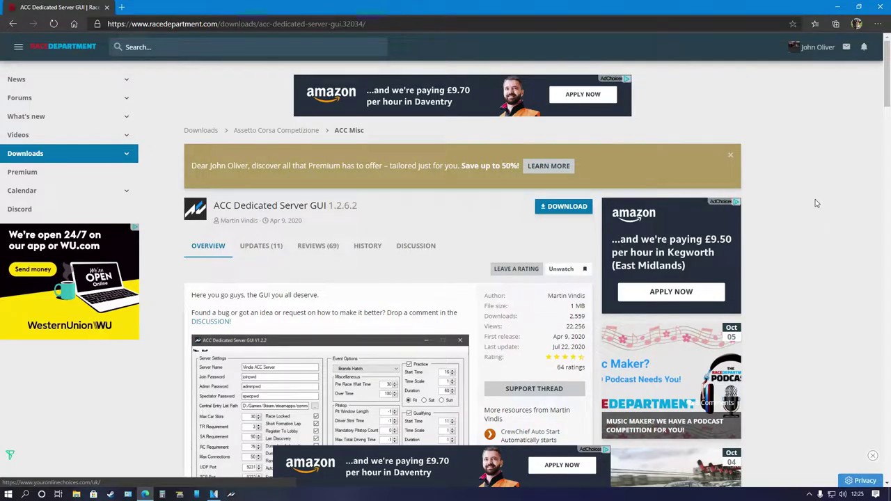
{"action": "scroll", "coordinate": [818, 202], "scroll_direction": "down", "scroll_amount": 1}
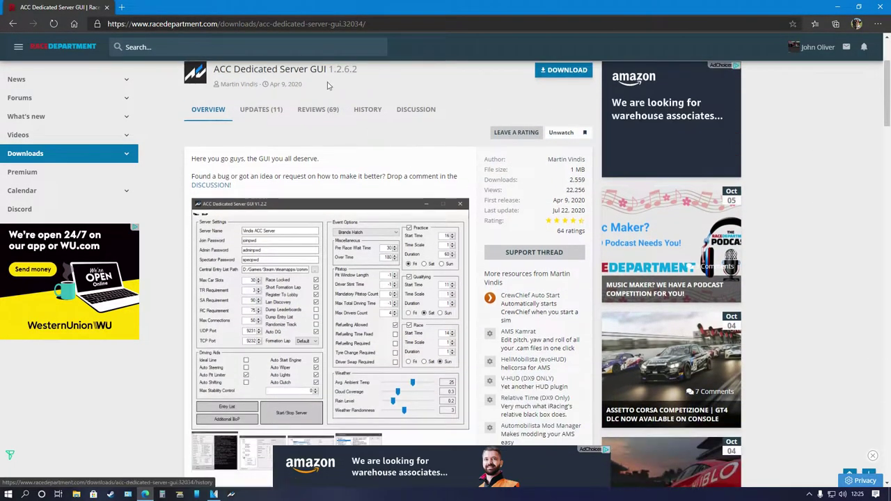
{"action": "scroll", "coordinate": [299, 222], "scroll_direction": "down", "scroll_amount": 1}
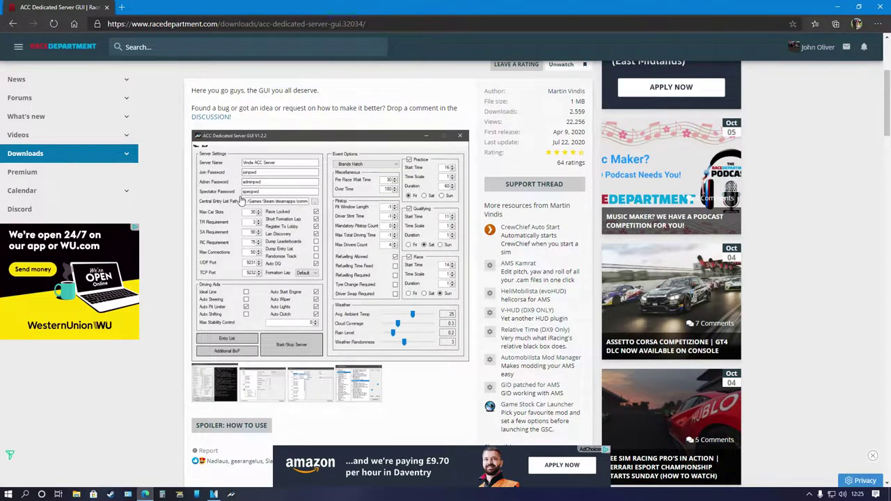
{"action": "scroll", "coordinate": [404, 285], "scroll_direction": "up", "scroll_amount": 3}
{"action": "left_click", "coordinate": [575, 211]}
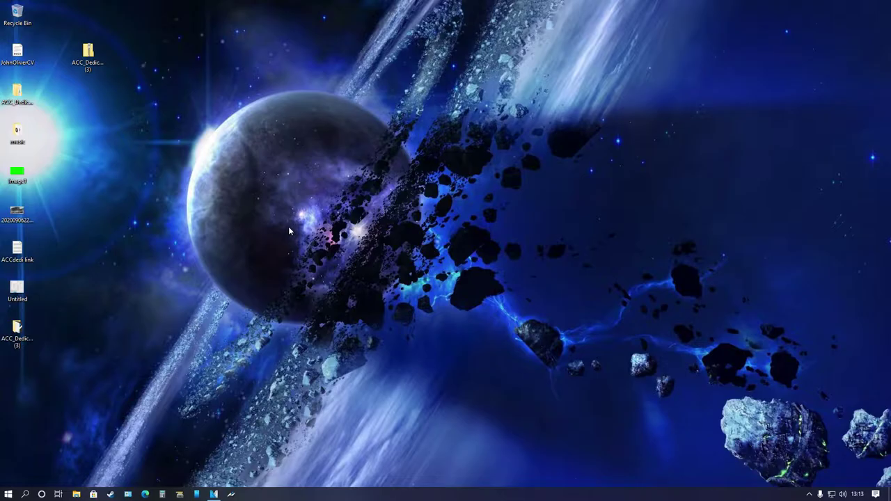
Step: Extract the server GUI zip into the suggested desktop folder, replacing the existing files
{"action": "left_click_drag", "start_coordinate": [88, 57], "coordinate": [264, 103]}
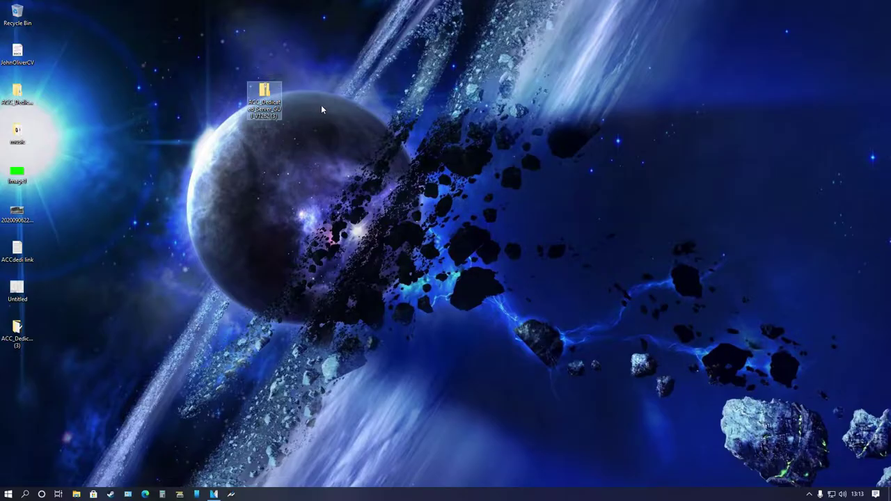
{"action": "right_click", "coordinate": [264, 94]}
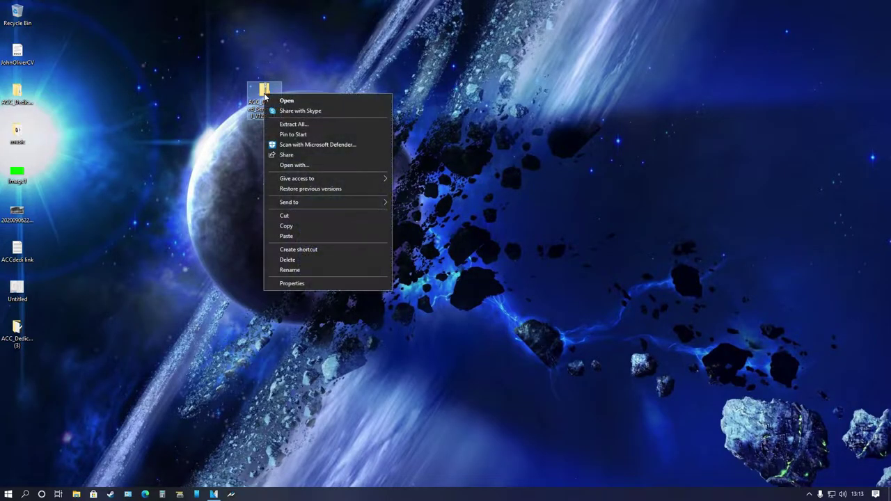
{"action": "left_click", "coordinate": [303, 122]}
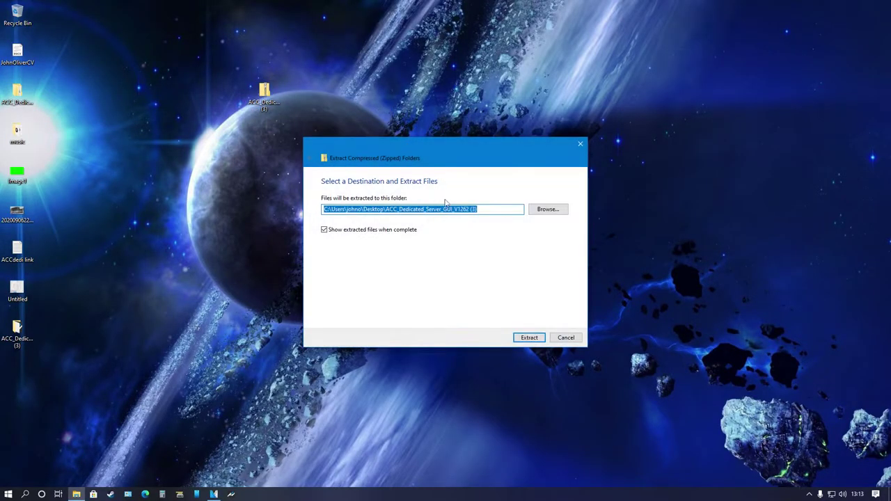
{"action": "left_click", "coordinate": [530, 338]}
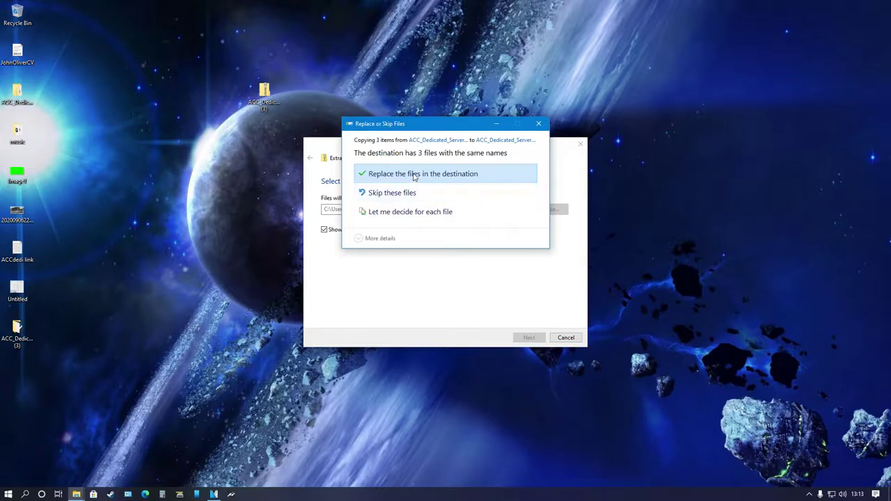
{"action": "left_click", "coordinate": [414, 174]}
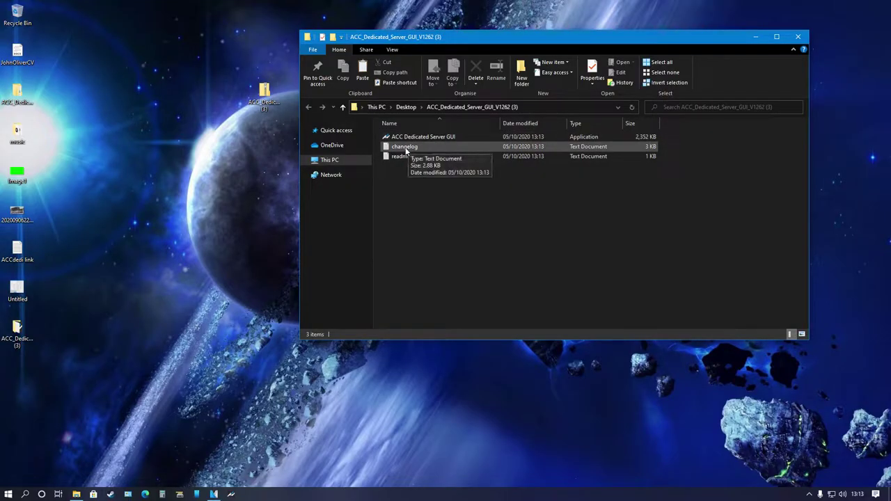
Step: Read the readme's install instructions, then copy the ACC Dedicated Server GUI application
{"action": "double_click", "coordinate": [405, 158]}
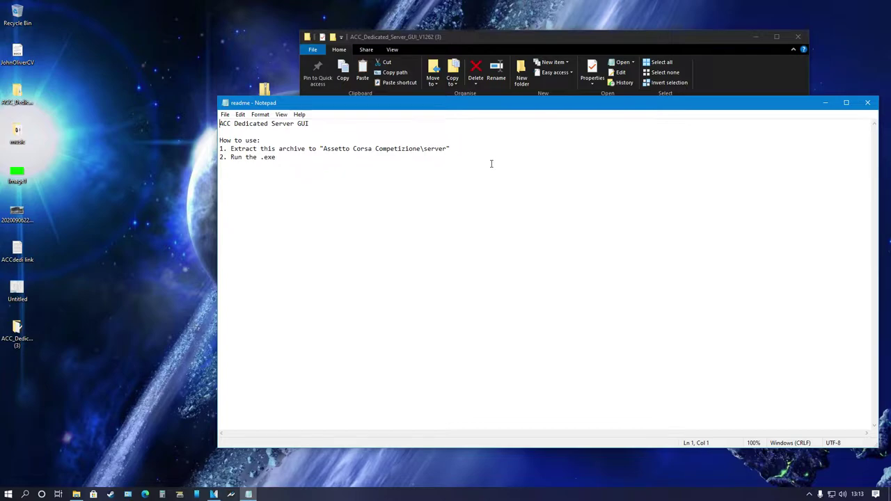
{"action": "left_click", "coordinate": [868, 102]}
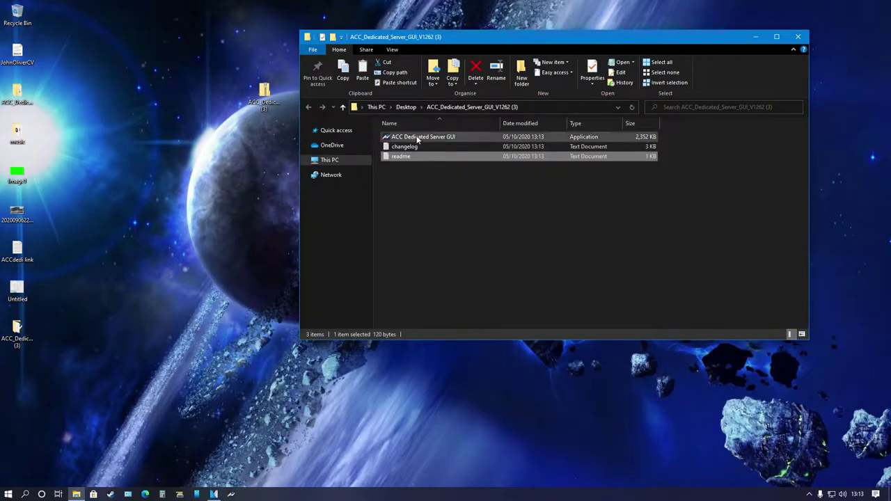
{"action": "left_click", "coordinate": [420, 138]}
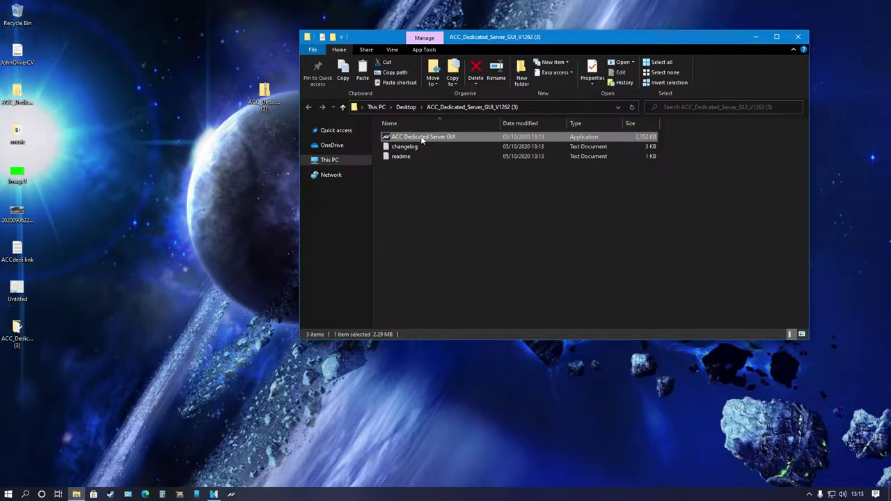
{"action": "right_click", "coordinate": [418, 139]}
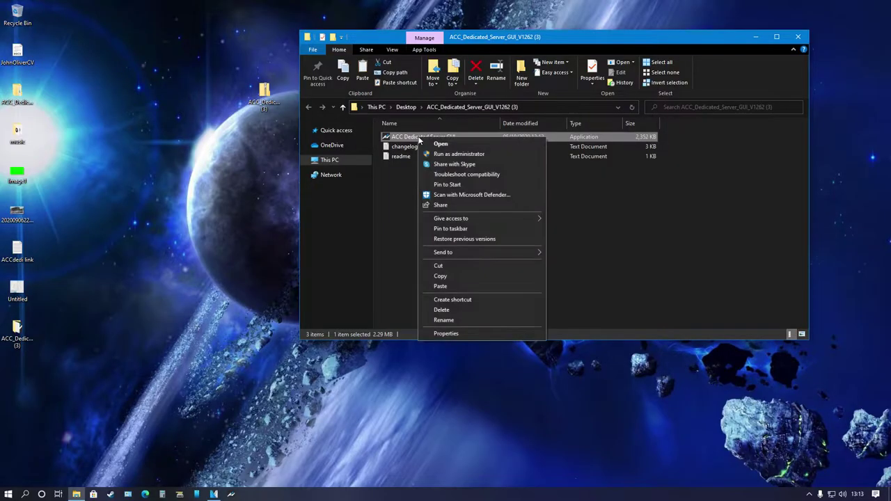
{"action": "left_click", "coordinate": [440, 276]}
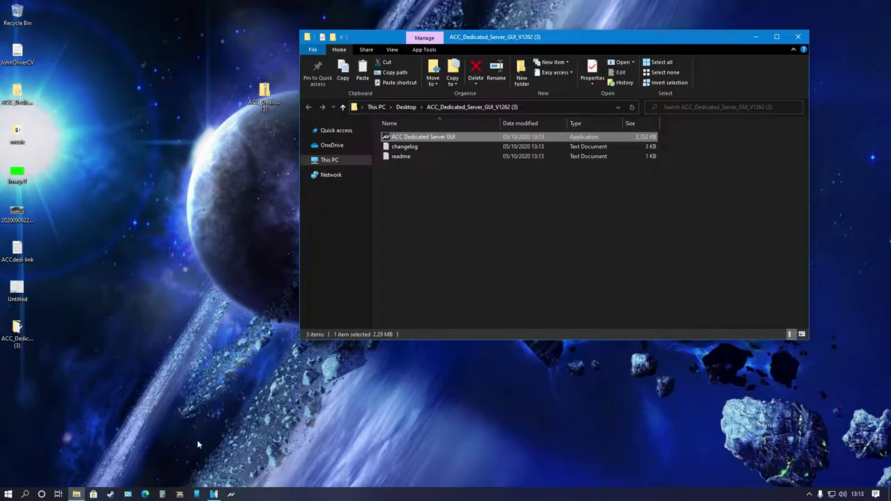
Step: Browse Assetto Corsa Competizione's local files from its Steam Library properties
{"action": "left_click", "coordinate": [110, 494]}
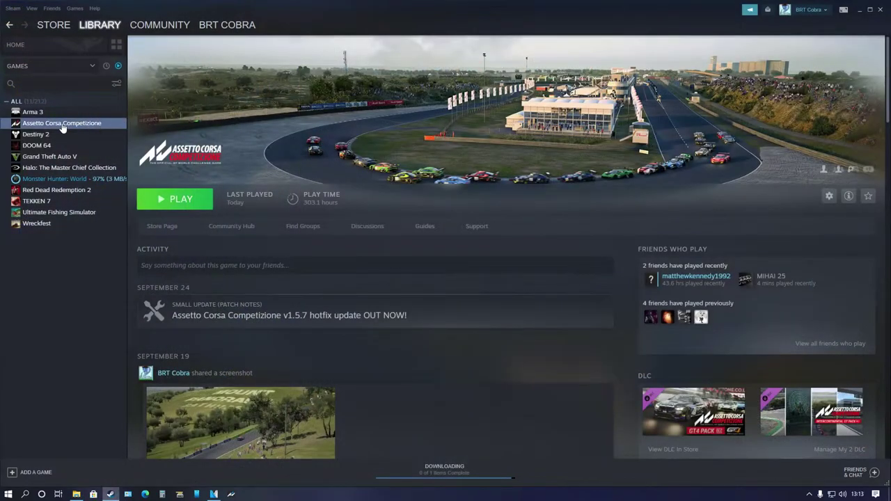
{"action": "right_click", "coordinate": [70, 126]}
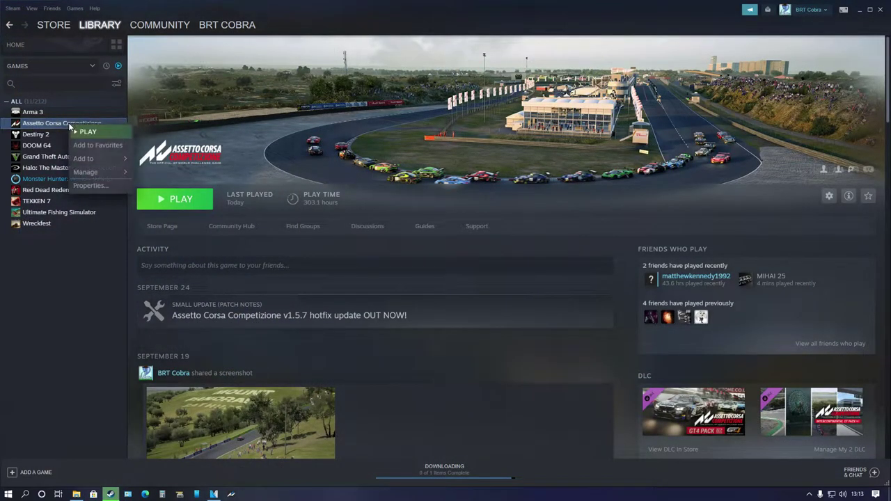
{"action": "left_click", "coordinate": [89, 187]}
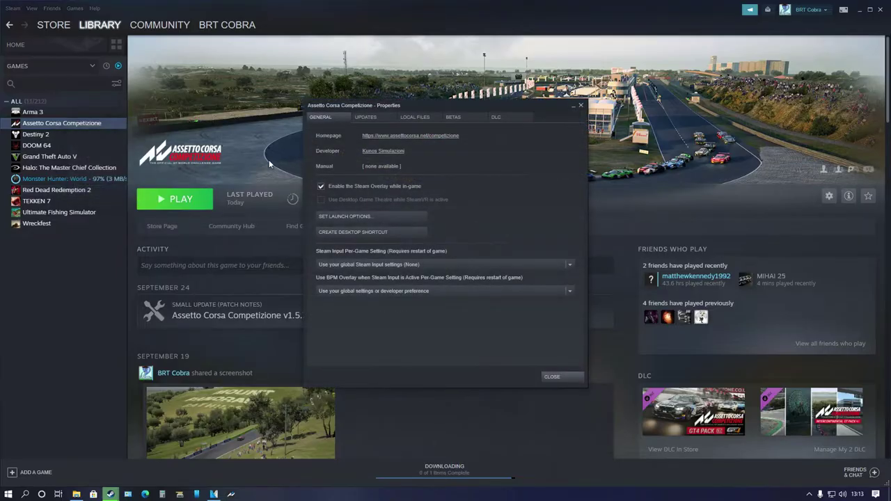
{"action": "left_click", "coordinate": [418, 118]}
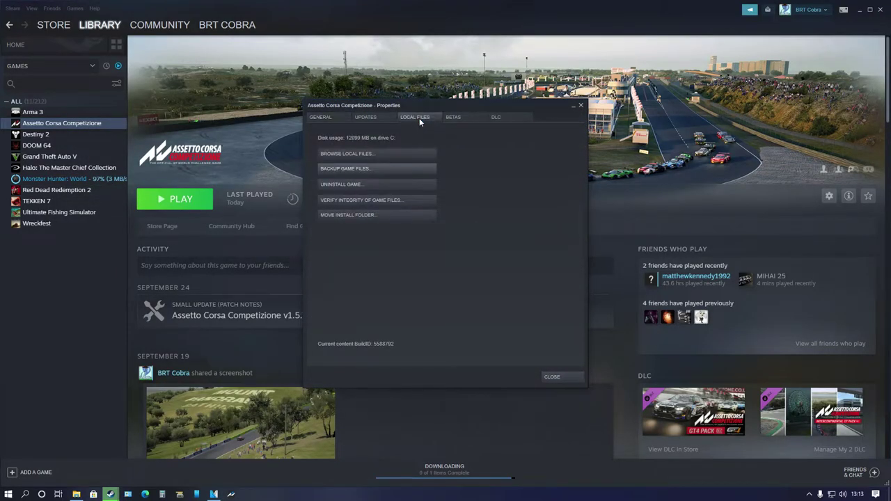
{"action": "left_click", "coordinate": [358, 155]}
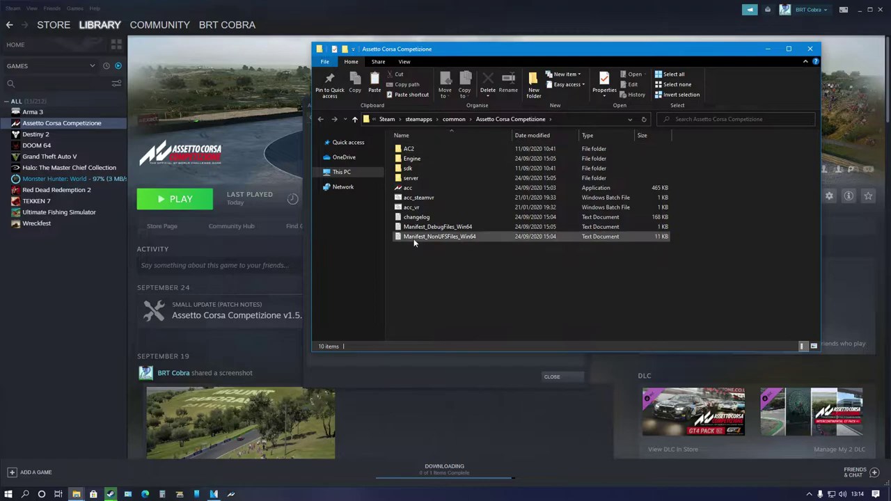
Step: Paste the server GUI into the game's server folder, skipping the duplicate file, and launch it
{"action": "left_click", "coordinate": [416, 180]}
{"action": "double_click", "coordinate": [415, 180]}
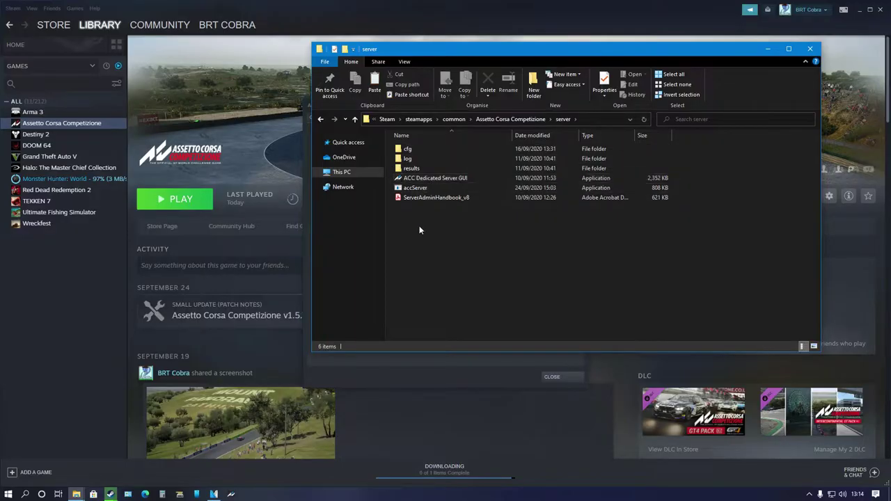
{"action": "right_click", "coordinate": [420, 227]}
{"action": "left_click", "coordinate": [452, 292]}
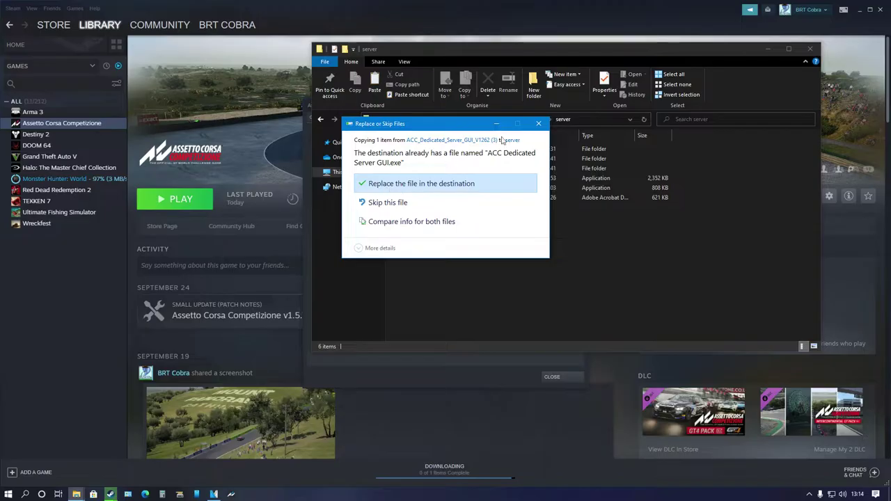
{"action": "left_click", "coordinate": [390, 203]}
{"action": "left_click", "coordinate": [401, 183]}
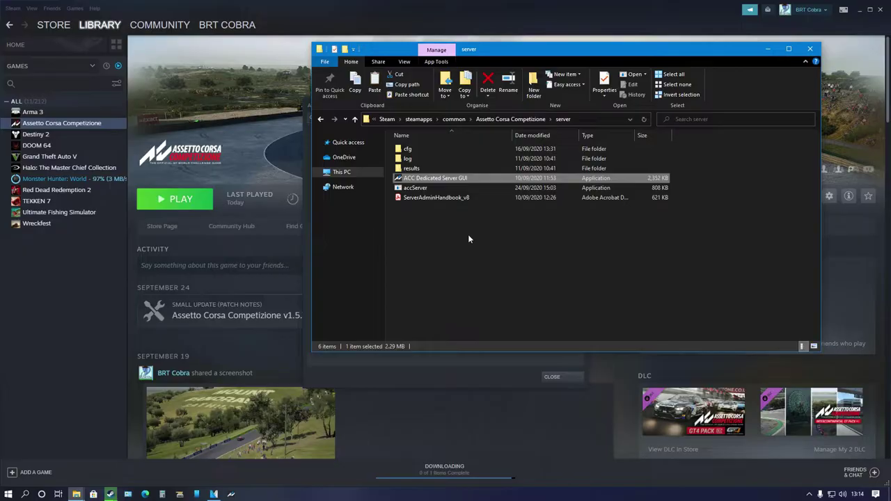
{"action": "double_click", "coordinate": [431, 180]}
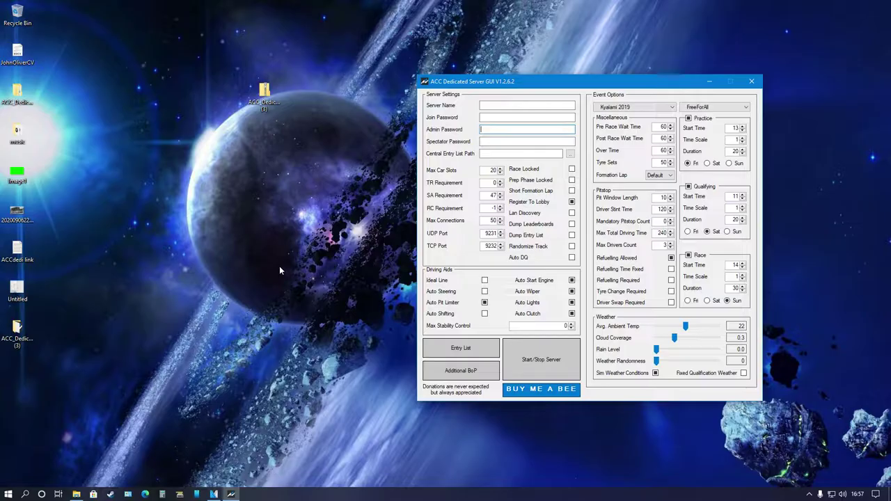
Step: Drag the ACC Dedicated Server GUI window up and to the right
{"action": "left_click_drag", "start_coordinate": [624, 81], "coordinate": [710, 53]}
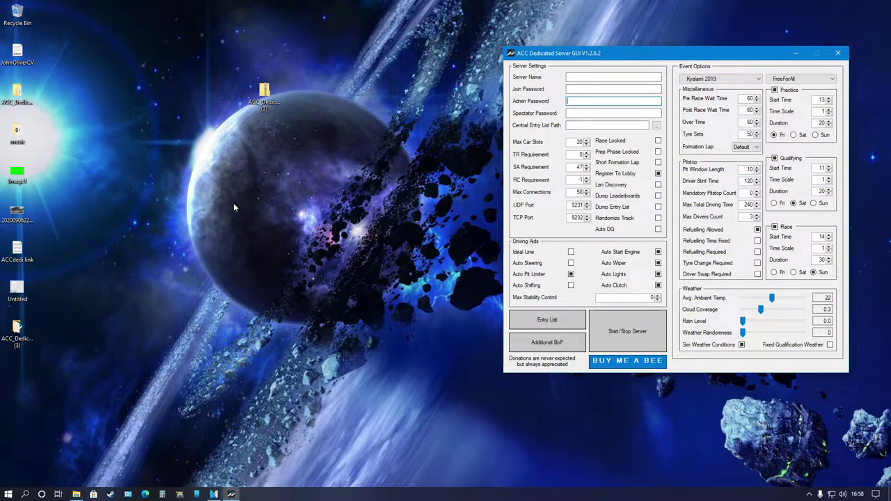
Step: Open the BT Home Hub 6.0A router from File Explorer's Network view
{"action": "left_click", "coordinate": [75, 493]}
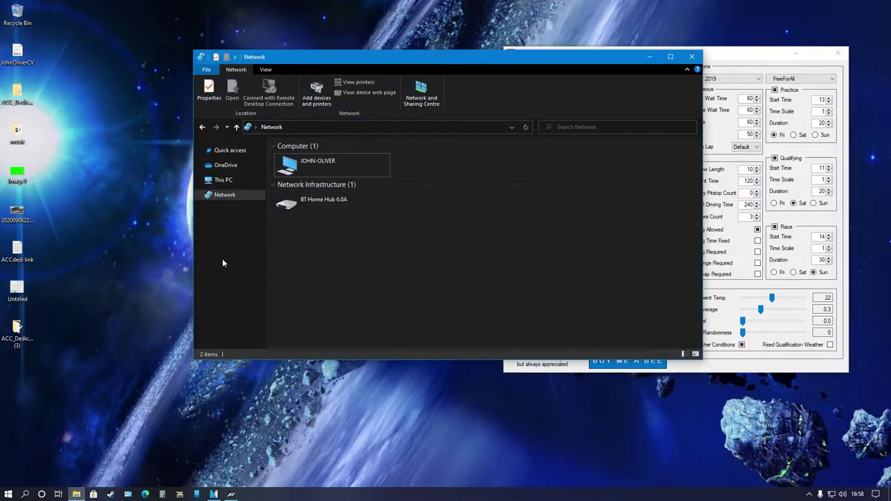
{"action": "left_click", "coordinate": [225, 197]}
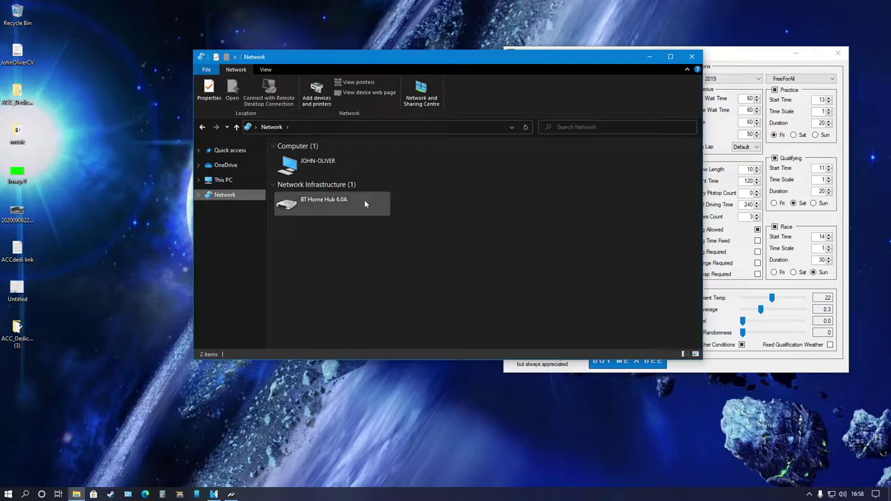
{"action": "double_click", "coordinate": [325, 203]}
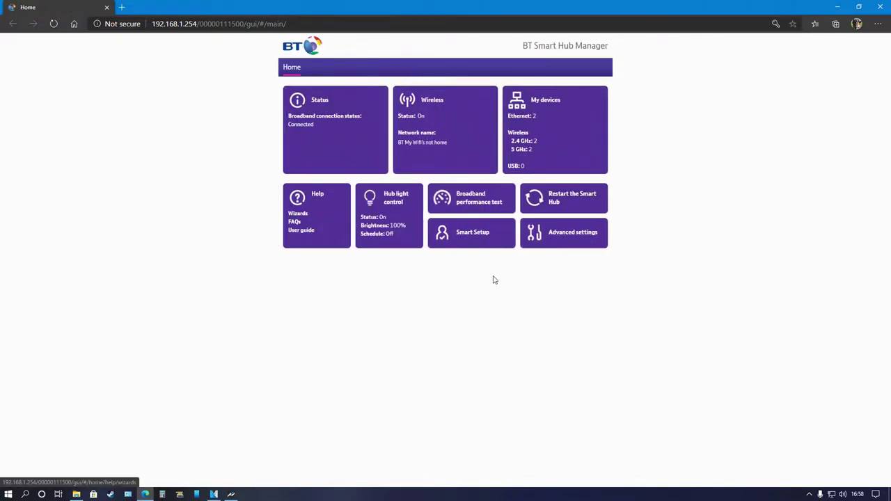
Step: Sign in to the hub's firewall settings with the saved admin password to reach port forwarding
{"action": "left_click", "coordinate": [574, 240]}
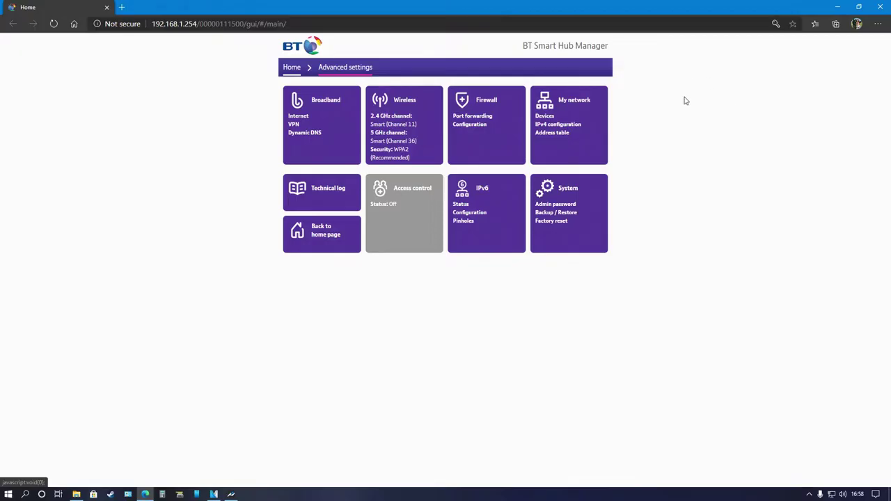
{"action": "left_click", "coordinate": [476, 128]}
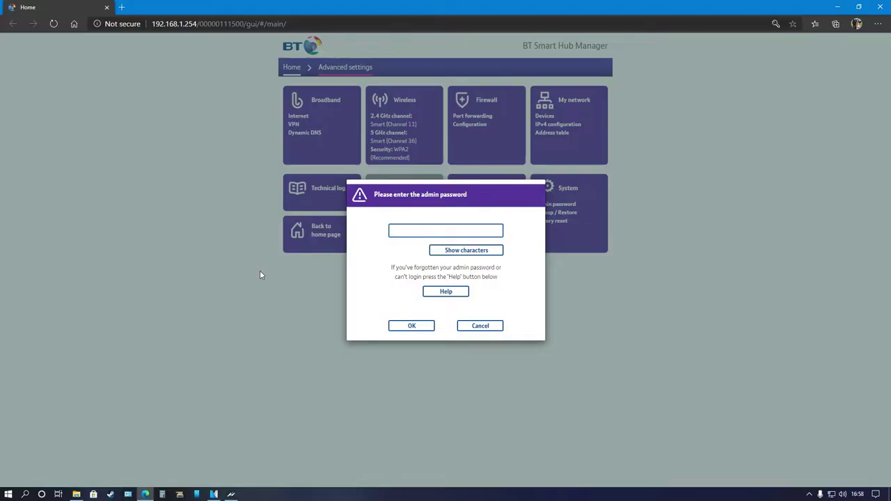
{"action": "left_click", "coordinate": [417, 232]}
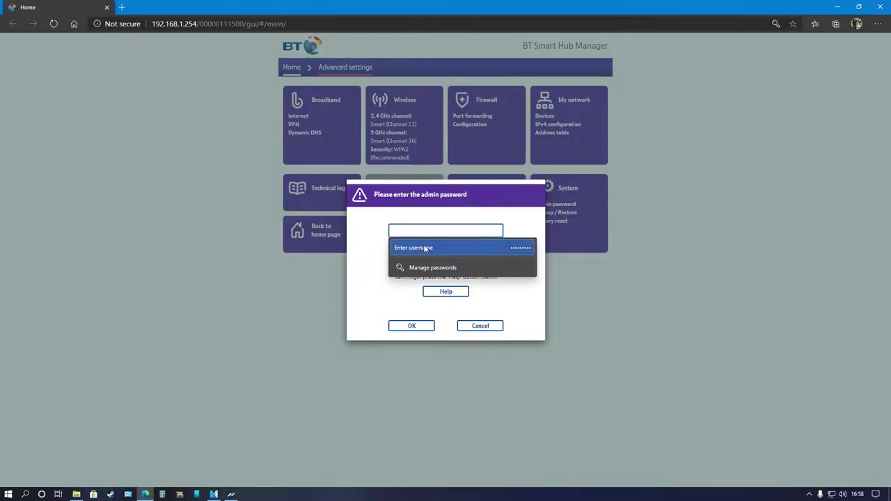
{"action": "left_click", "coordinate": [427, 250]}
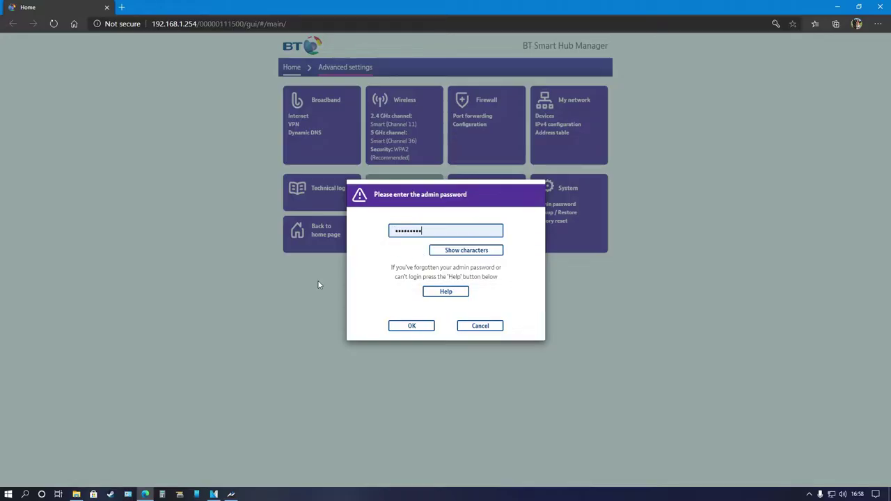
{"action": "left_click", "coordinate": [413, 328]}
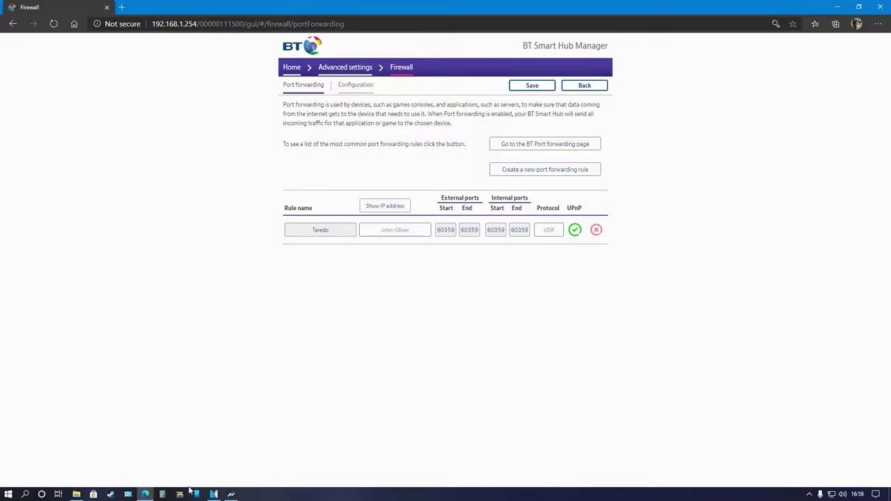
Step: Snap the router page to the left half and place the ACC server window on the right
{"action": "left_click", "coordinate": [231, 494]}
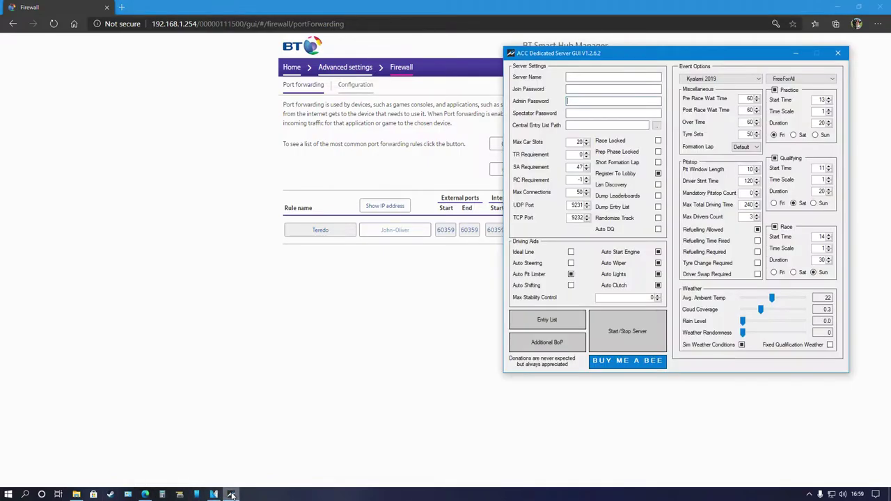
{"action": "key", "text": "super+Left"}
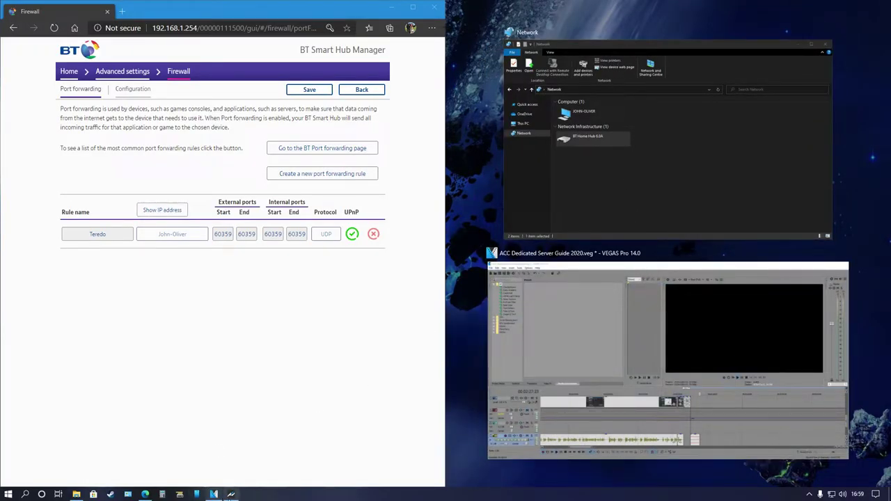
{"action": "left_click", "coordinate": [231, 495]}
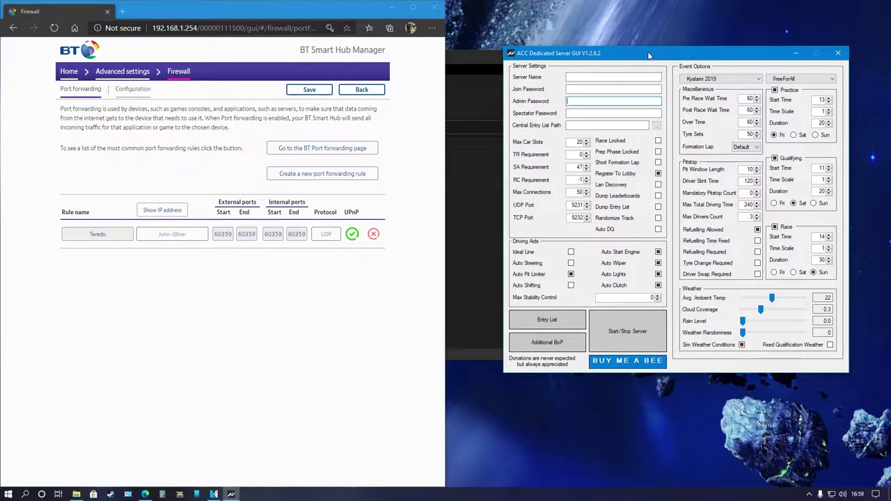
{"action": "left_click_drag", "start_coordinate": [649, 50], "coordinate": [603, 52]}
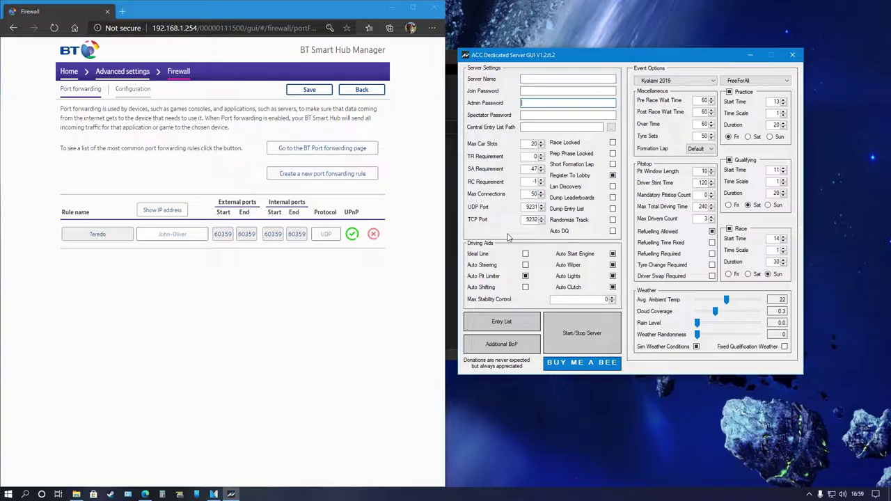
Step: Copy the server's UDP Port value 9231
{"action": "left_click", "coordinate": [529, 208]}
{"action": "right_click", "coordinate": [533, 209]}
{"action": "left_click", "coordinate": [557, 240]}
Step: Create a port forwarding rule named 'acc' assigned to the PC at 192.168.1.64
{"action": "left_click", "coordinate": [333, 180]}
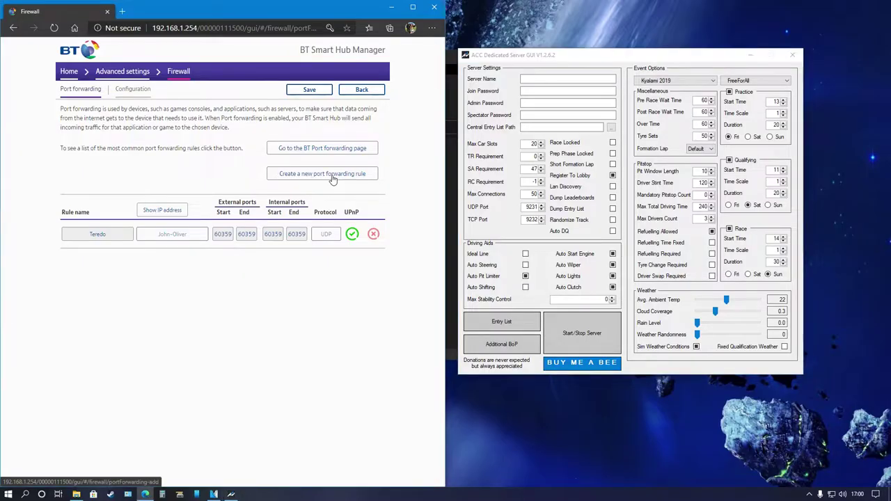
{"action": "left_click", "coordinate": [117, 231]}
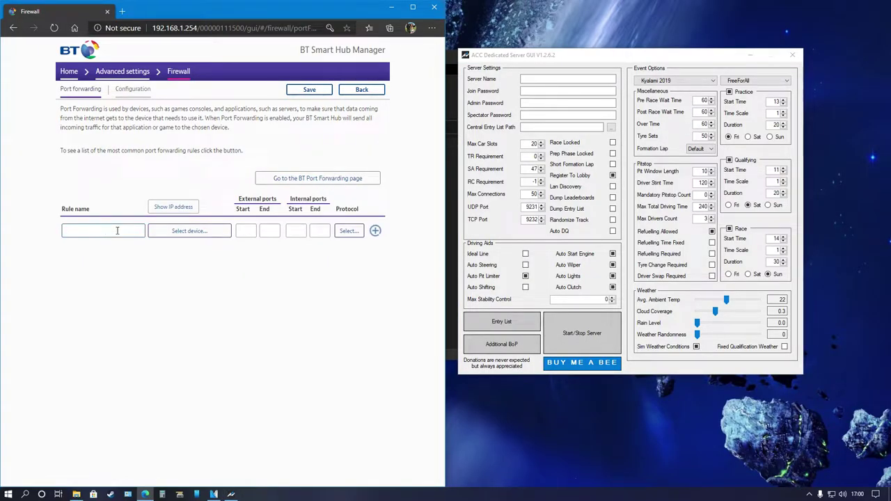
{"action": "type", "text": "A"}
{"action": "left_click", "coordinate": [189, 232]}
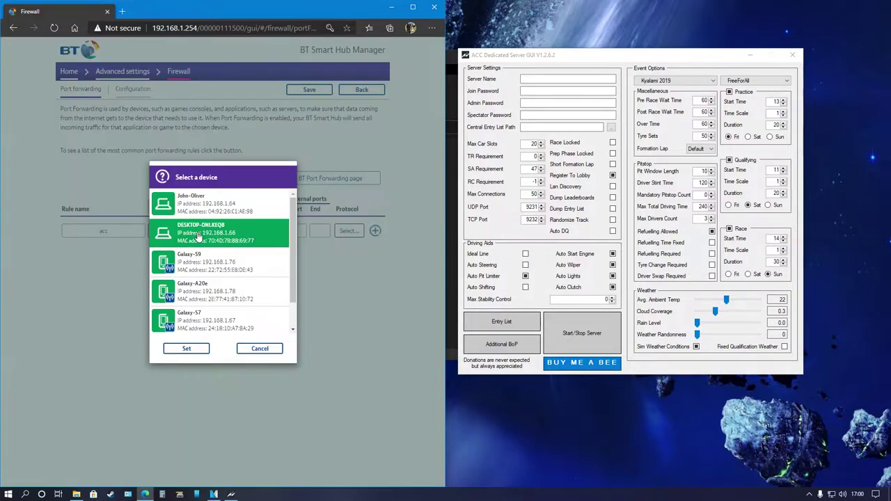
{"action": "left_click", "coordinate": [199, 207]}
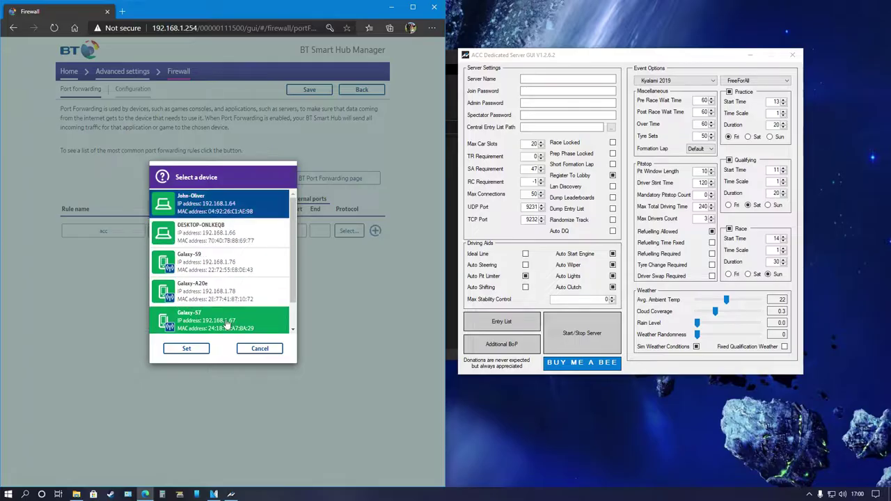
{"action": "left_click", "coordinate": [198, 351]}
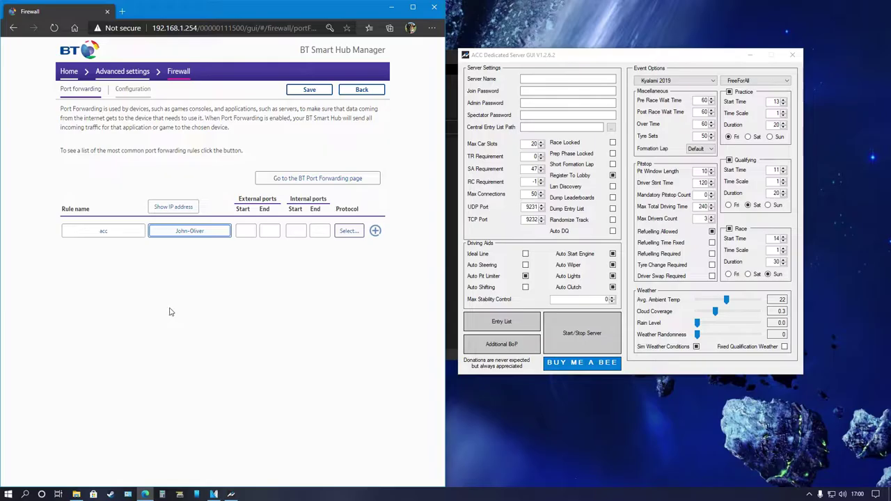
Step: Run ipconfig in Command Prompt to confirm this PC's IPv4 address is 192.168.1.64
{"action": "left_click", "coordinate": [7, 493]}
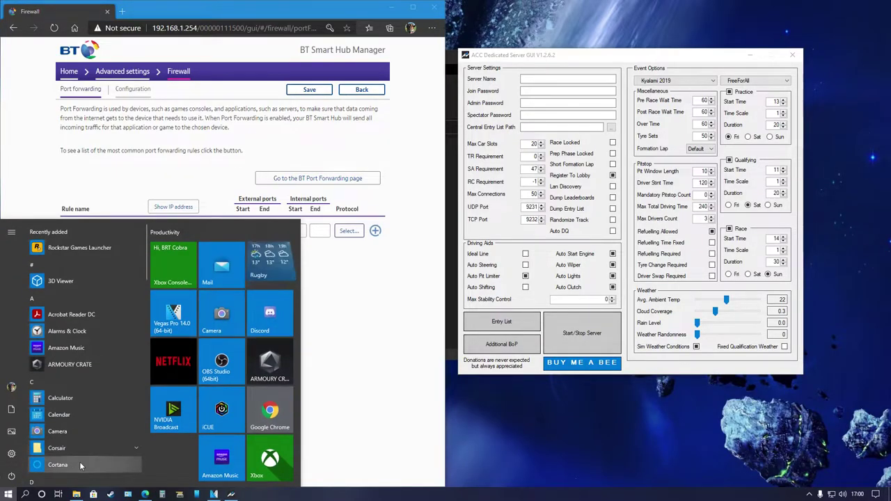
{"action": "type", "text": "cmd"}
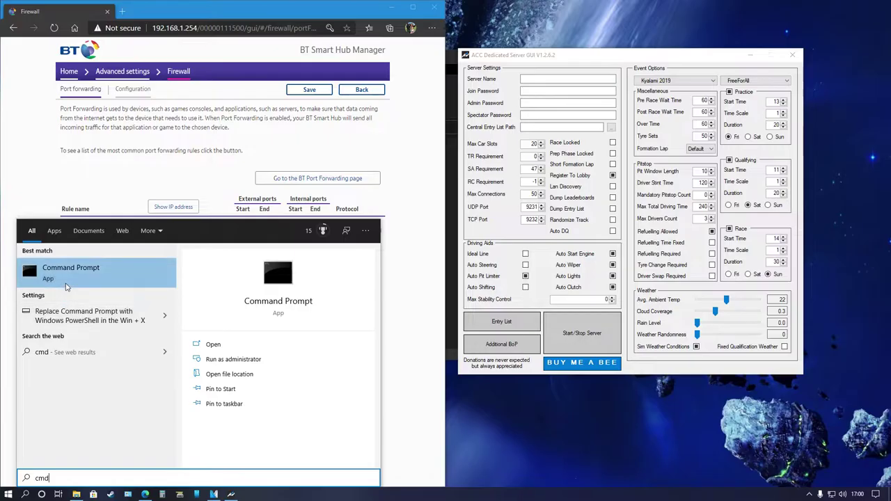
{"action": "left_click", "coordinate": [67, 278]}
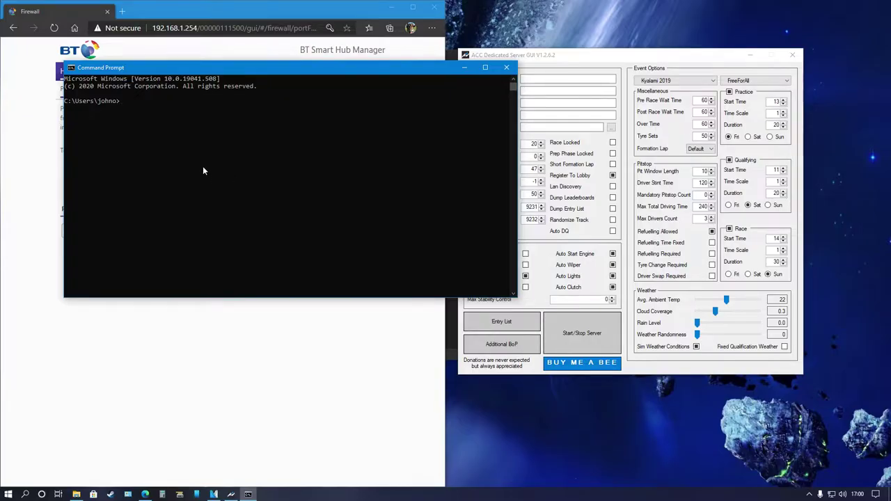
{"action": "type", "text": "ipconfig"}
{"action": "key", "text": "Return"}
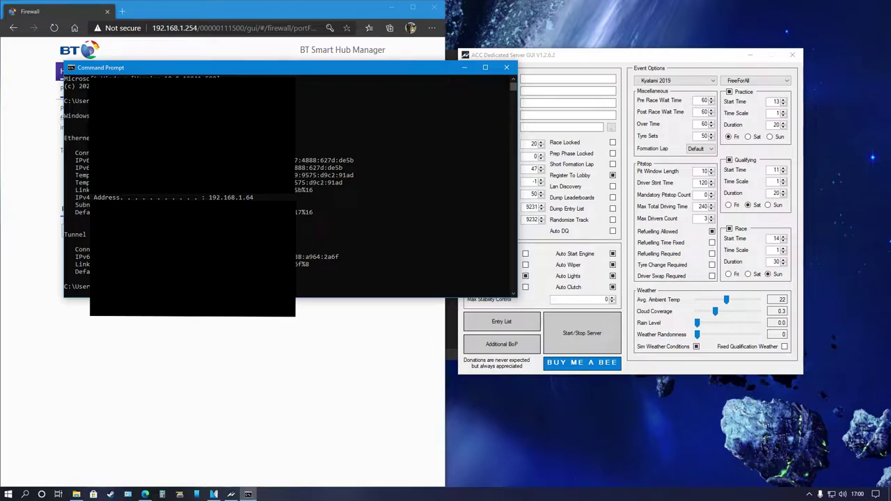
{"action": "left_click_drag", "start_coordinate": [81, 200], "coordinate": [253, 198]}
{"action": "left_click", "coordinate": [253, 198]}
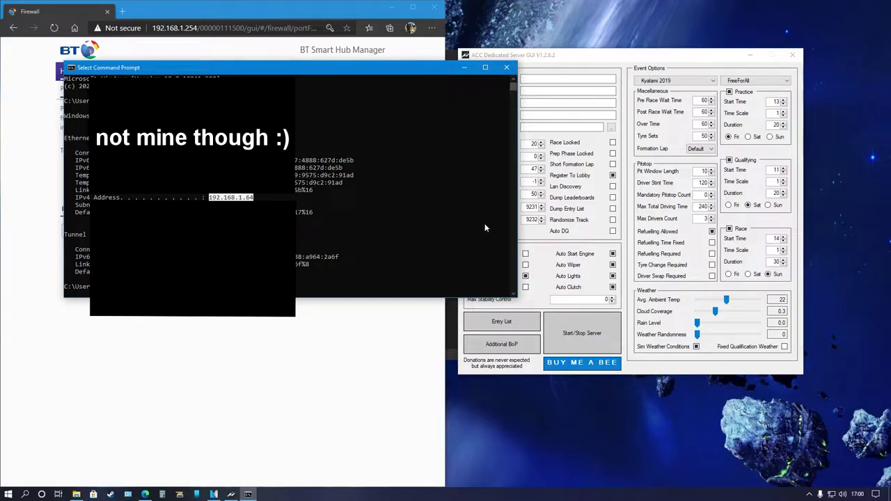
{"action": "left_click", "coordinate": [508, 69]}
Step: Choose the device at 192.168.1.64 for the acc forwarding rule
{"action": "left_click", "coordinate": [188, 231]}
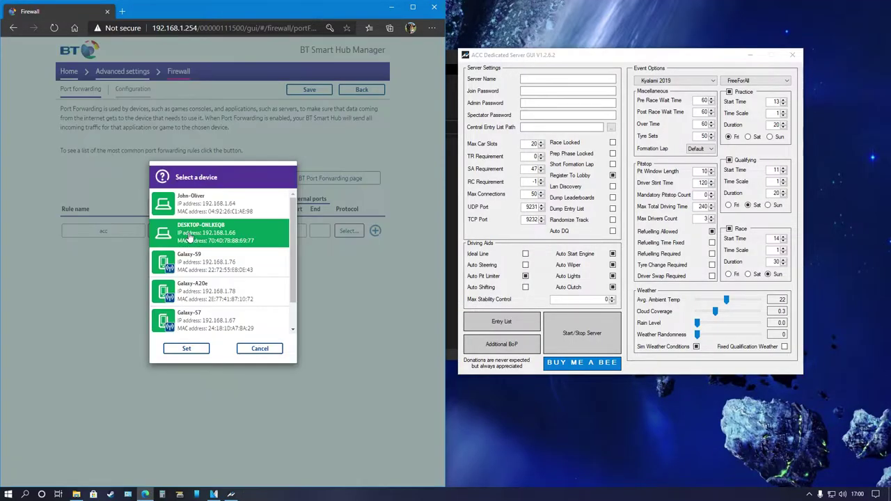
{"action": "left_click", "coordinate": [195, 206]}
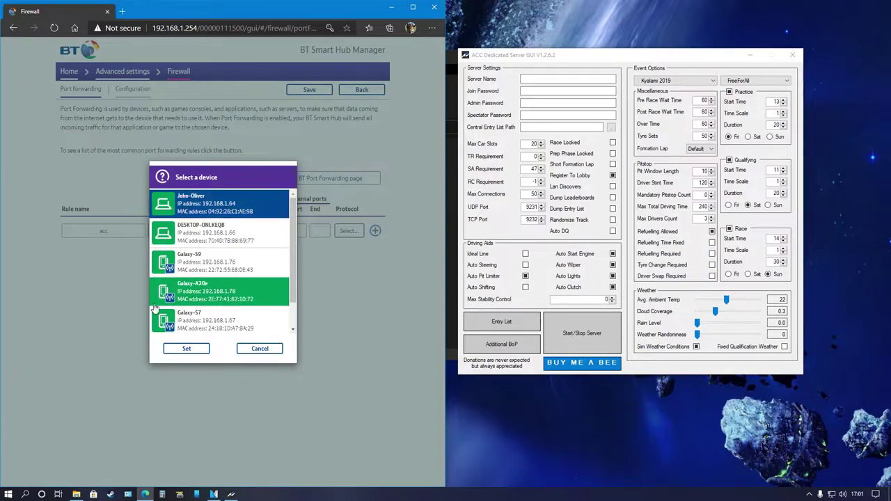
{"action": "left_click", "coordinate": [187, 349]}
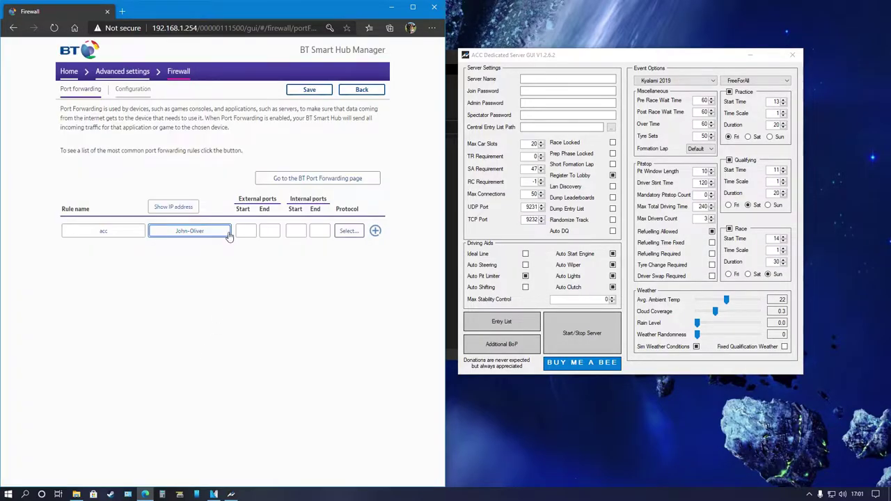
{"action": "left_click", "coordinate": [188, 208]}
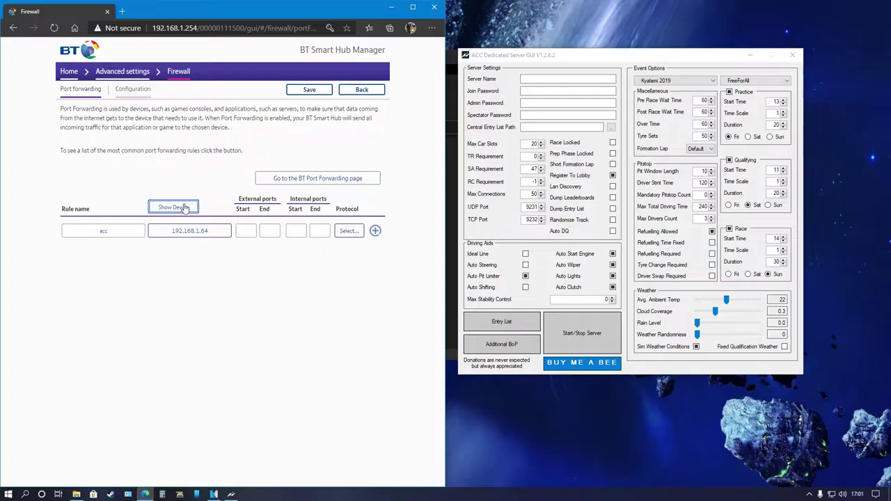
Step: Copy UDP port 9231 from the server GUI into the external start and end ports
{"action": "double_click", "coordinate": [532, 208]}
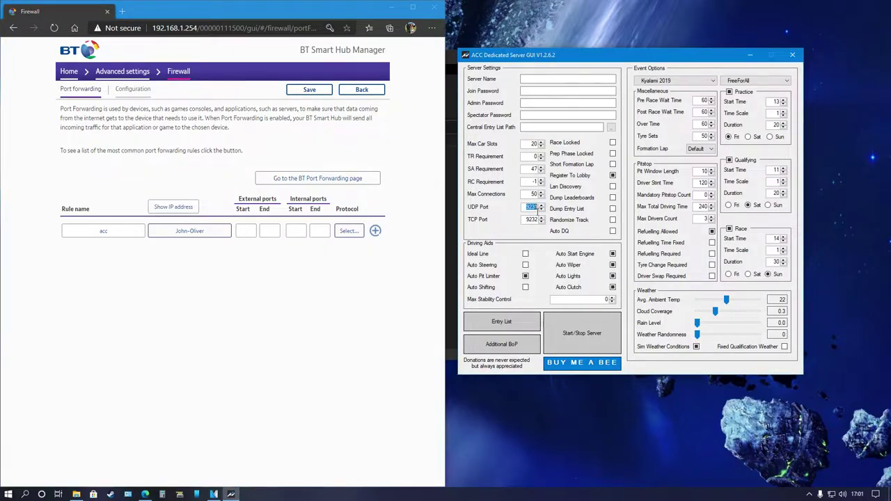
{"action": "right_click", "coordinate": [540, 208]}
{"action": "left_click", "coordinate": [562, 239]}
{"action": "left_click", "coordinate": [246, 231]}
{"action": "right_click", "coordinate": [245, 232]}
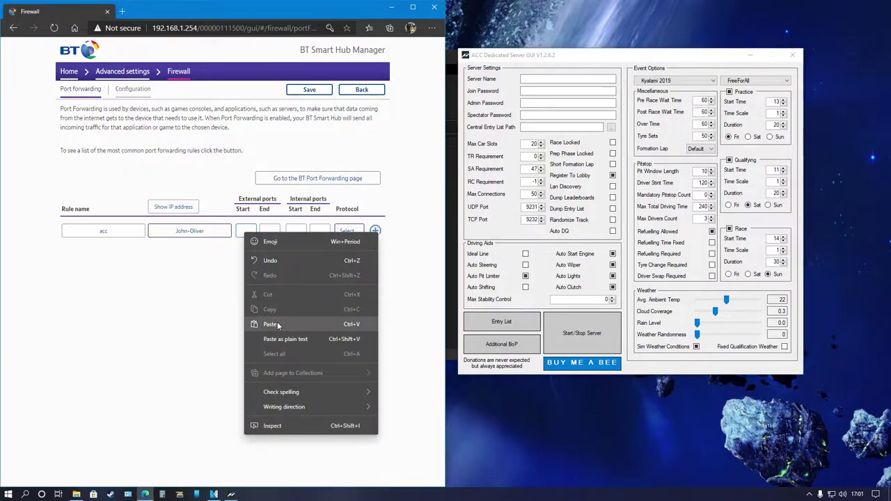
{"action": "left_click", "coordinate": [277, 325]}
{"action": "left_click", "coordinate": [269, 231]}
{"action": "right_click", "coordinate": [269, 231]}
{"action": "left_click", "coordinate": [303, 325]}
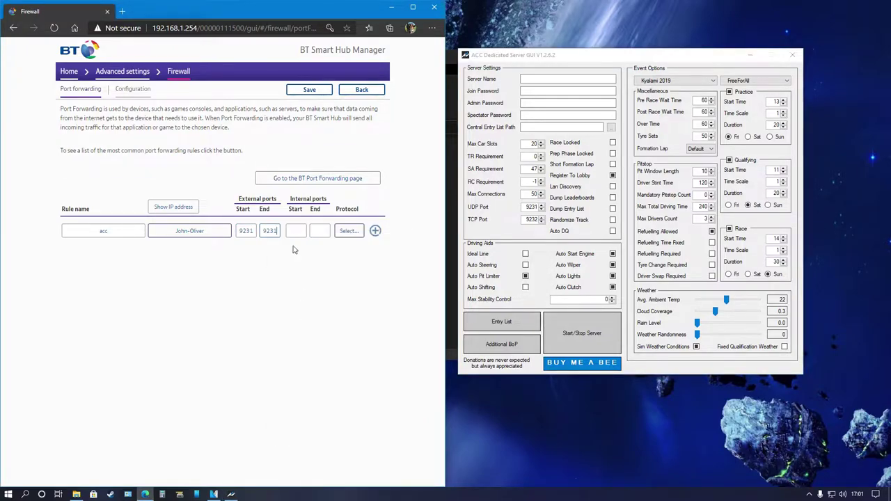
Step: Paste 9231 into the internal start and end ports and set the protocol to UDP
{"action": "left_click", "coordinate": [298, 231]}
{"action": "right_click", "coordinate": [298, 233]}
{"action": "left_click", "coordinate": [316, 320]}
{"action": "left_click", "coordinate": [320, 232]}
{"action": "right_click", "coordinate": [319, 233]}
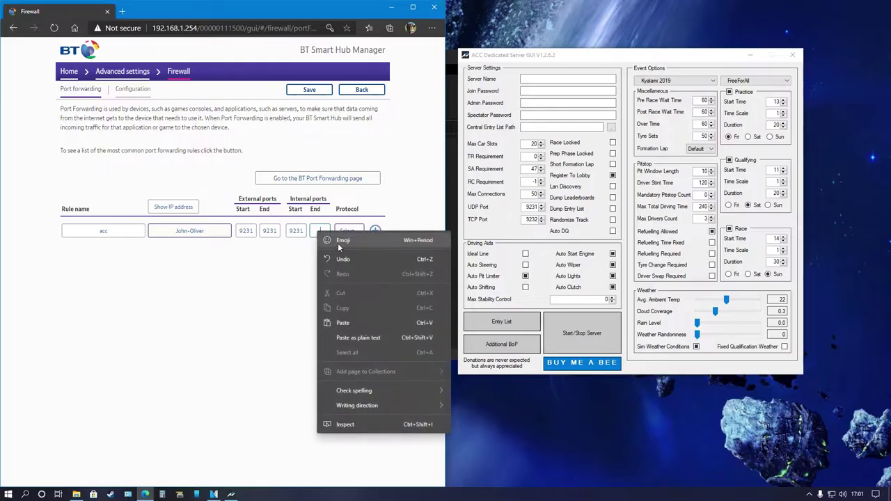
{"action": "left_click", "coordinate": [342, 322]}
{"action": "left_click", "coordinate": [350, 230]}
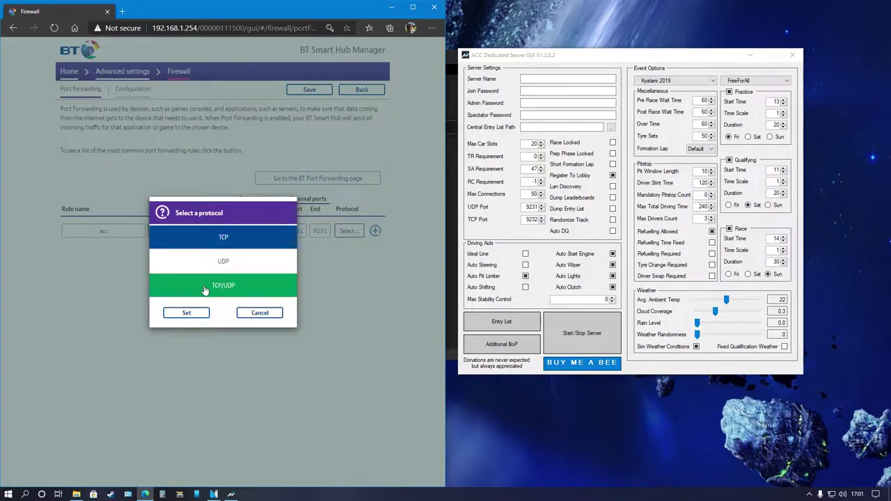
{"action": "left_click", "coordinate": [224, 263]}
{"action": "left_click", "coordinate": [196, 315]}
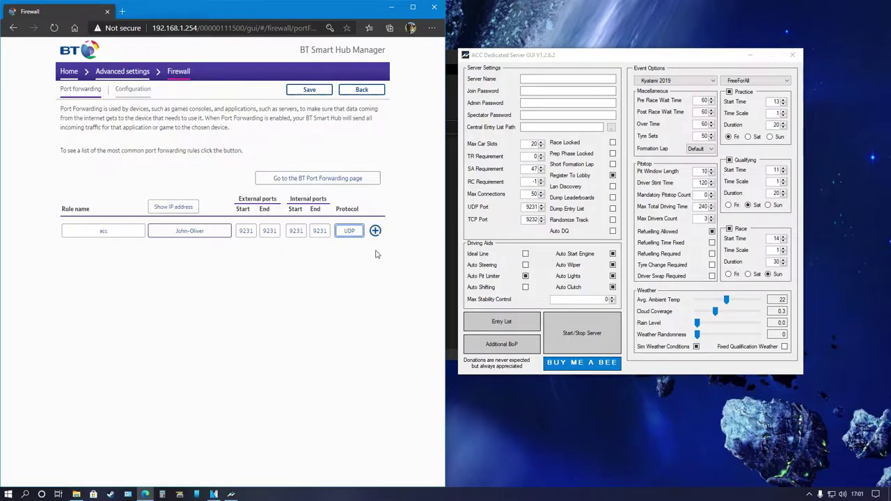
Step: Add the 9231 UDP rule, then copy TCP port 9232 into the external start and end ports
{"action": "left_click", "coordinate": [375, 231]}
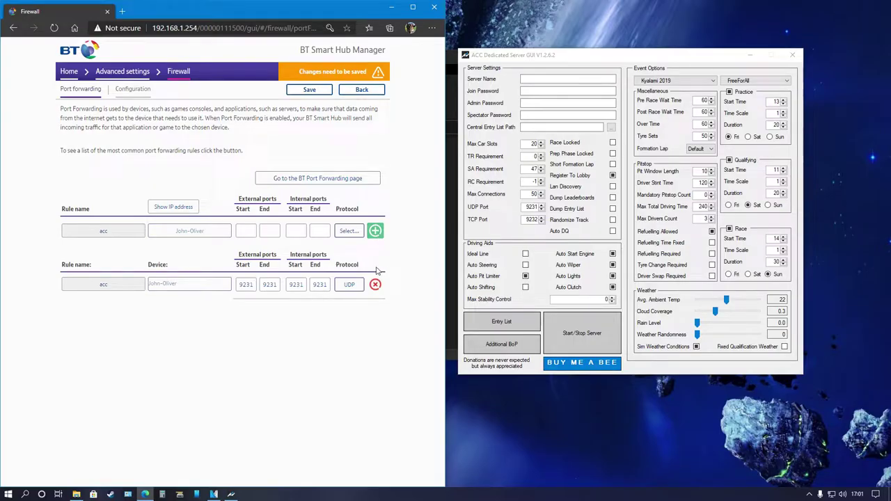
{"action": "double_click", "coordinate": [532, 220]}
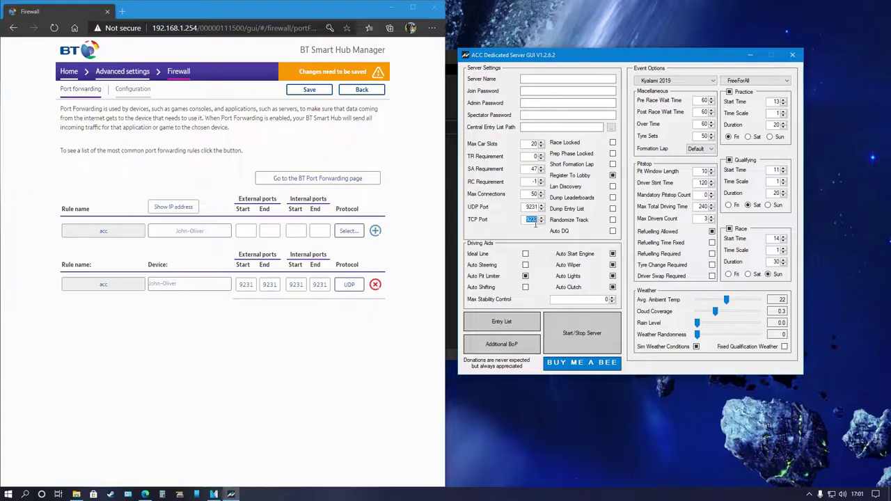
{"action": "right_click", "coordinate": [534, 222]}
{"action": "left_click", "coordinate": [559, 252]}
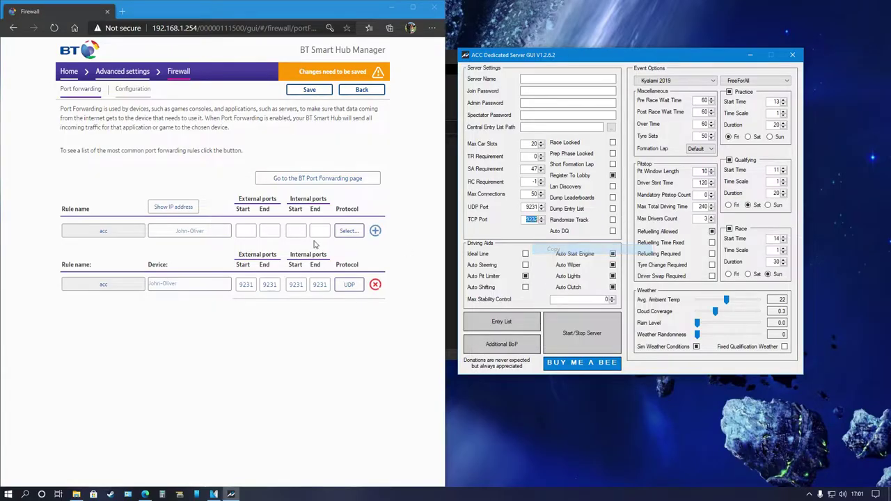
{"action": "right_click", "coordinate": [252, 236]}
{"action": "left_click", "coordinate": [277, 318]}
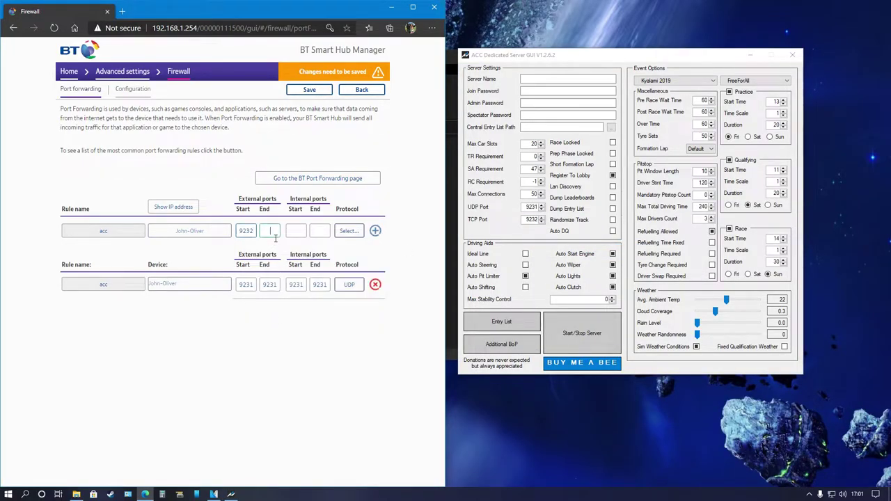
{"action": "right_click", "coordinate": [267, 230]}
{"action": "left_click", "coordinate": [306, 321]}
Step: Paste 9232 into the internal ports, set protocol to TCP, add the rule and save
{"action": "right_click", "coordinate": [294, 233]}
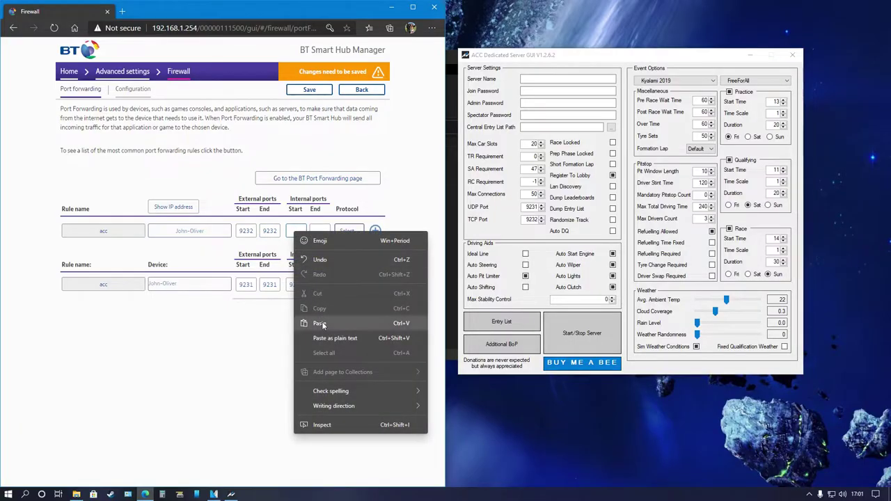
{"action": "left_click", "coordinate": [320, 323]}
{"action": "right_click", "coordinate": [319, 231]}
{"action": "left_click", "coordinate": [344, 323]}
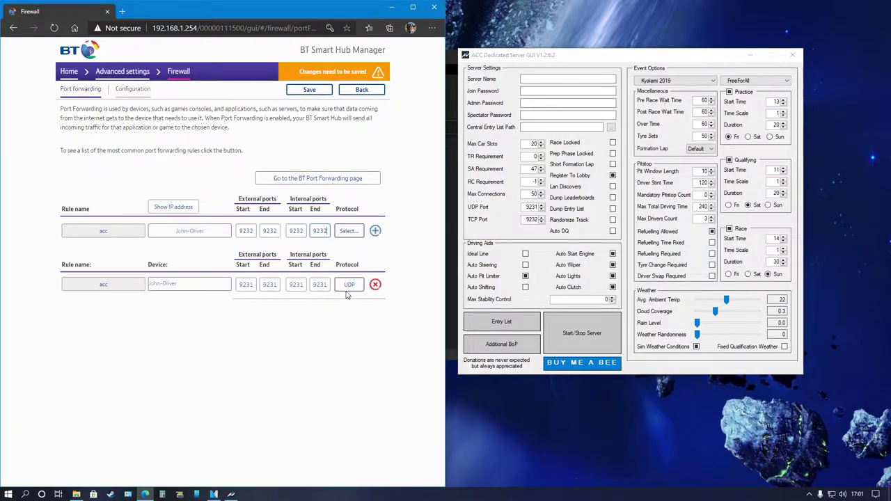
{"action": "left_click", "coordinate": [348, 231]}
{"action": "left_click", "coordinate": [274, 291]}
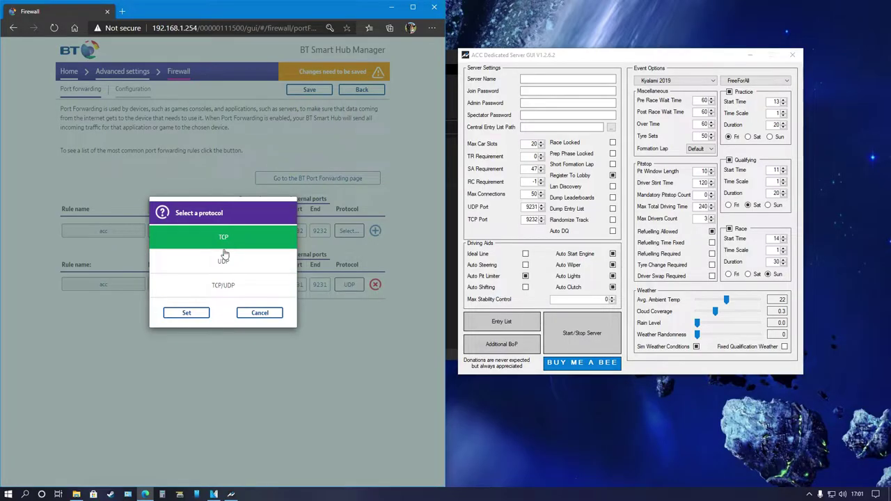
{"action": "left_click", "coordinate": [222, 241]}
{"action": "left_click", "coordinate": [195, 313]}
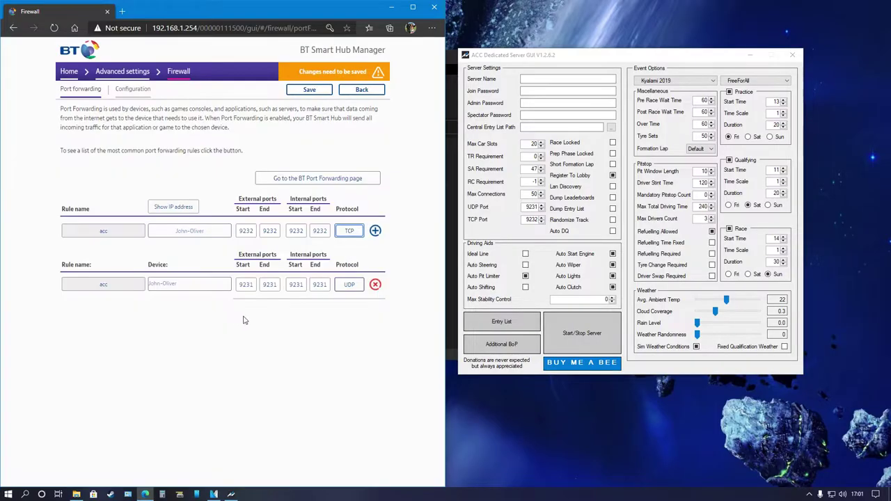
{"action": "left_click", "coordinate": [375, 231]}
{"action": "left_click", "coordinate": [315, 92]}
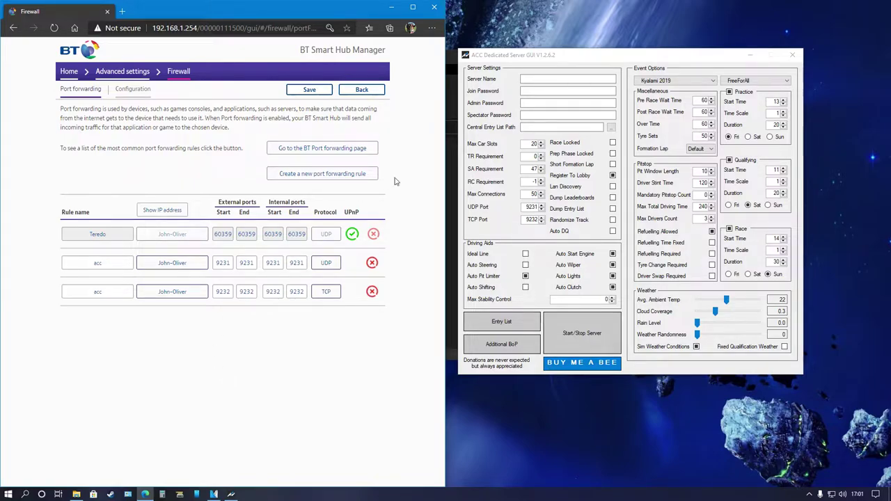
Step: Enter brtcobra as the server name and begin entering the admin password
{"action": "left_click", "coordinate": [540, 81]}
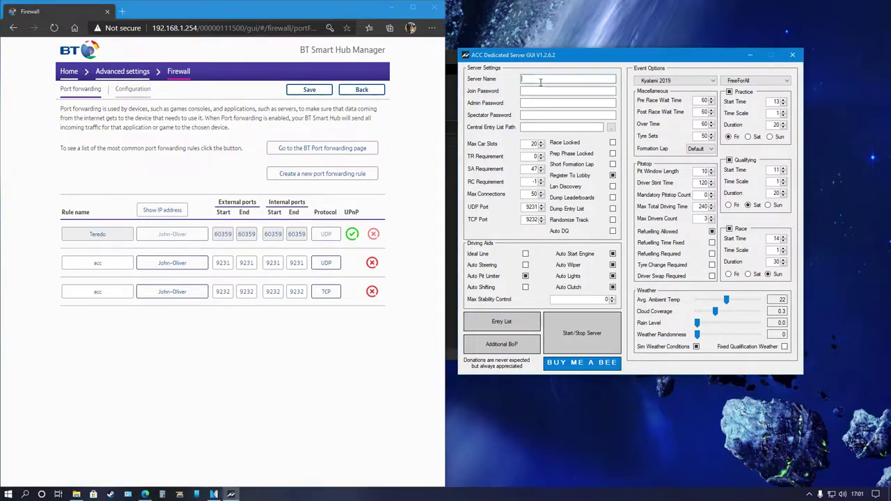
{"action": "type", "text": "brt"}
{"action": "left_click_drag", "start_coordinate": [577, 59], "coordinate": [528, 85]}
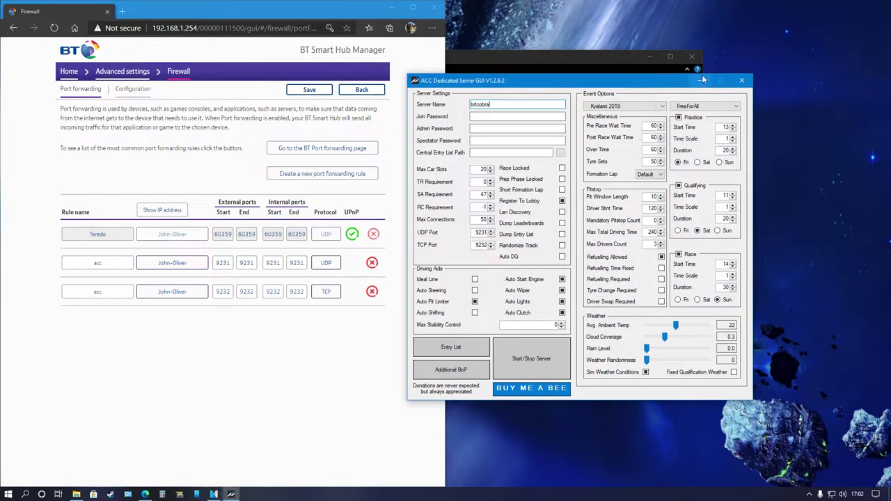
{"action": "left_click", "coordinate": [487, 129]}
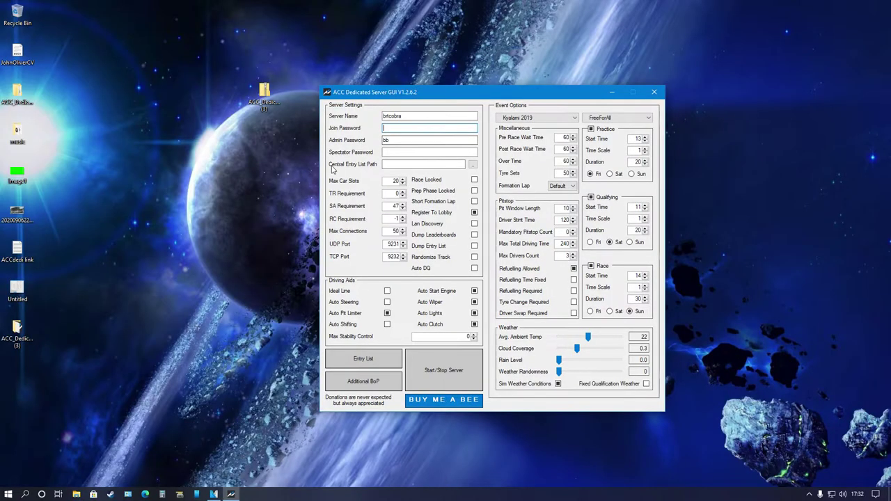
Step: Move past the password fields, set SA Requirement to 67, and enable Register To Lobby
{"action": "key", "text": "shift+Tab"}
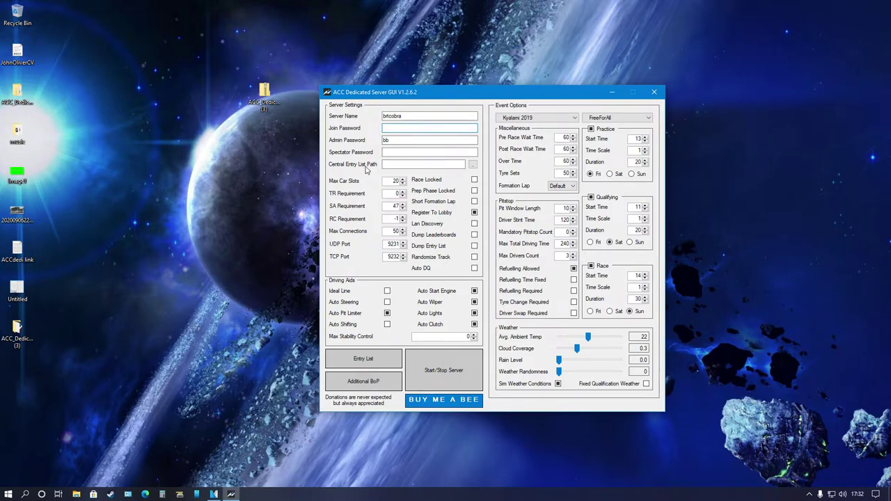
{"action": "key", "text": "Tab"}
{"action": "key", "text": "Tab"}
{"action": "mouse_move", "coordinate": [405, 183]}
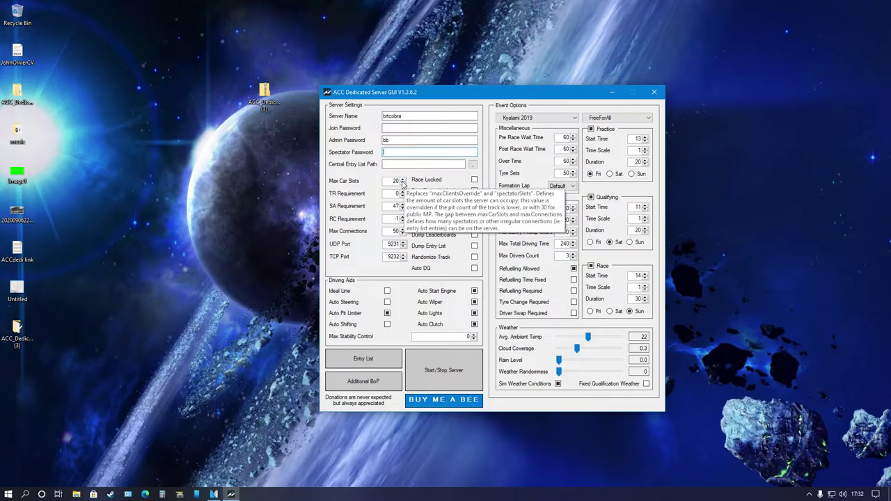
{"action": "double_click", "coordinate": [396, 206]}
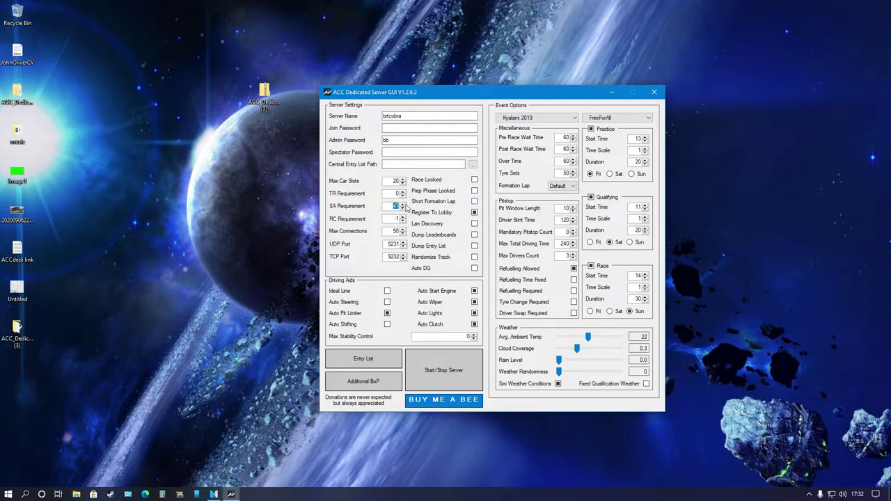
{"action": "type", "text": "67"}
{"action": "mouse_move", "coordinate": [474, 183]}
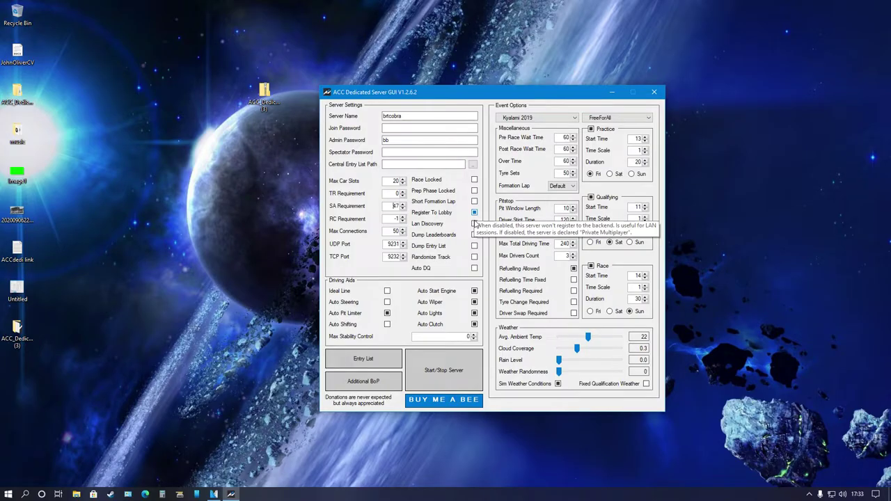
{"action": "left_click", "coordinate": [475, 213]}
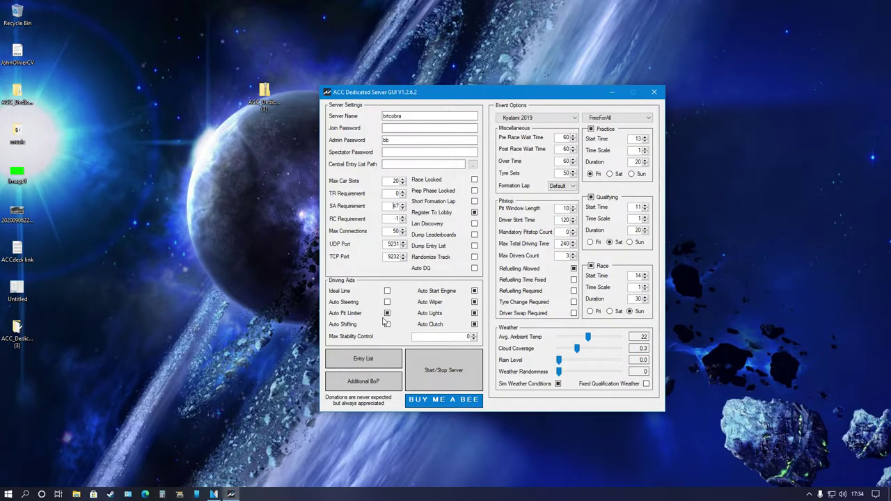
Step: Turn on Auto Clutch for the brtcobra server
{"action": "left_click", "coordinate": [474, 324]}
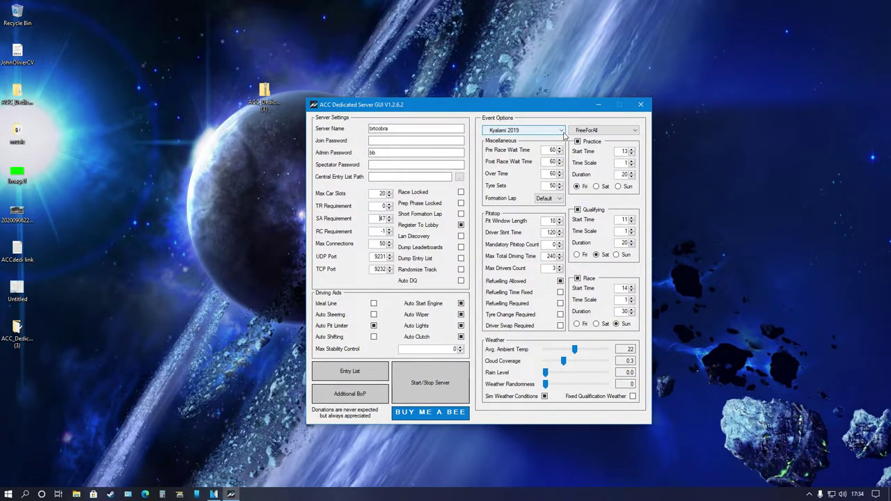
Step: Keep Kyalami 2019 selected as the track and tick Refuelling Allowed
{"action": "left_click", "coordinate": [561, 132]}
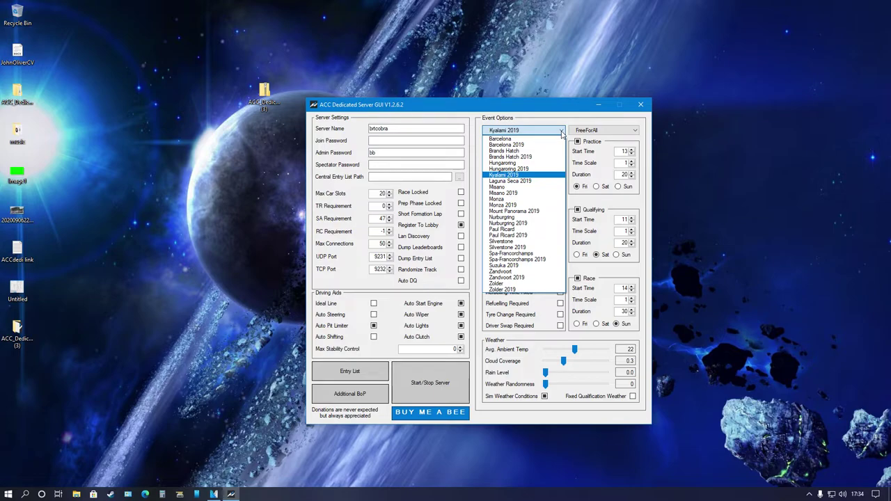
{"action": "left_click", "coordinate": [514, 176]}
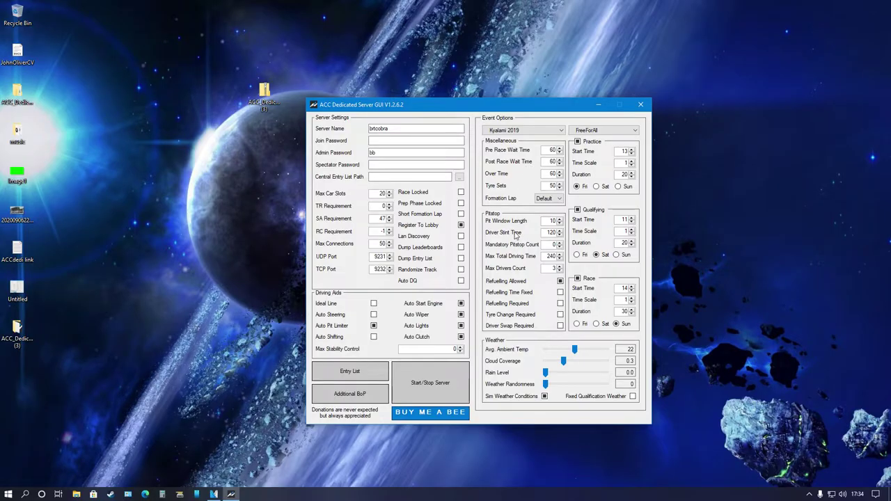
{"action": "left_click", "coordinate": [560, 281]}
{"action": "left_click_drag", "start_coordinate": [577, 108], "coordinate": [575, 109]}
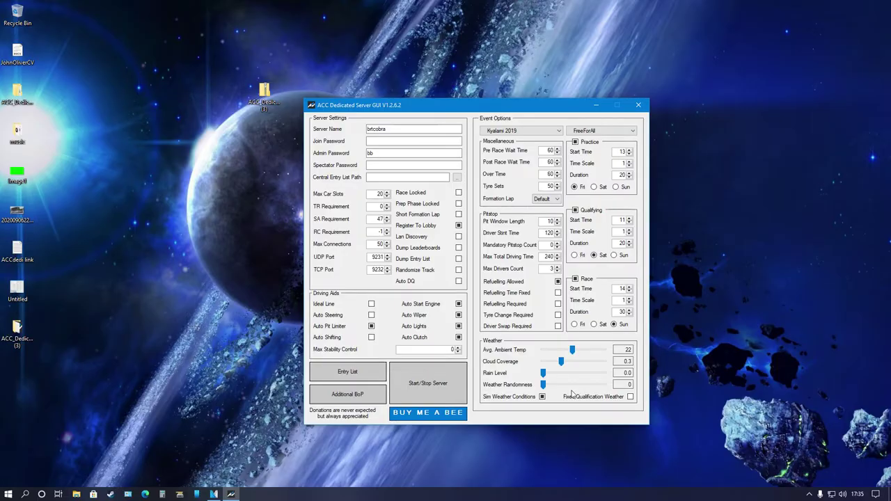
Step: Leave Weather Randomness low and start the brtcobra server, listening on TCP 9232 and UDP 9231
{"action": "mouse_move", "coordinate": [547, 389]}
{"action": "left_mouse_down"}
{"action": "mouse_move", "coordinate": [607, 390]}
{"action": "mouse_move", "coordinate": [536, 395]}
{"action": "left_mouse_up"}
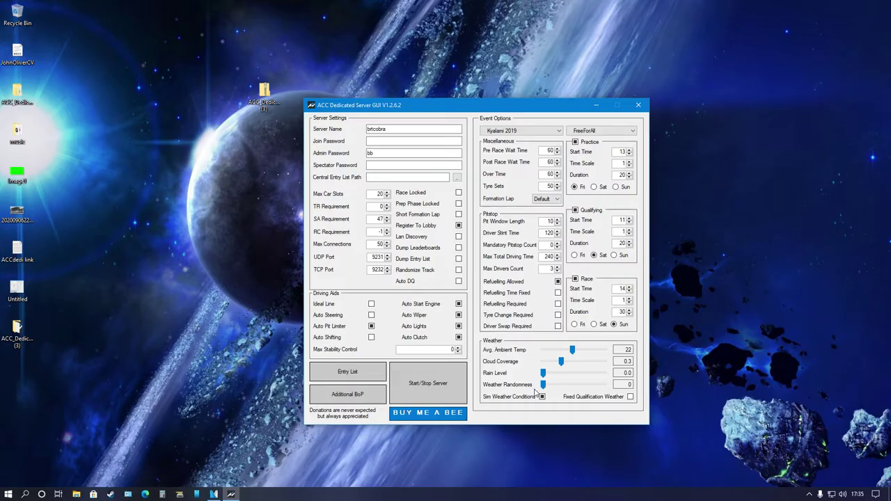
{"action": "left_click", "coordinate": [434, 384]}
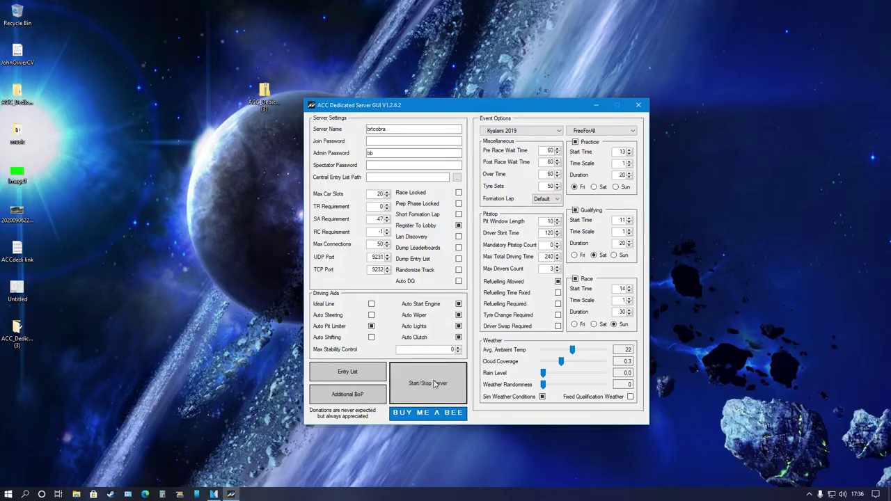
{"action": "left_click", "coordinate": [434, 384]}
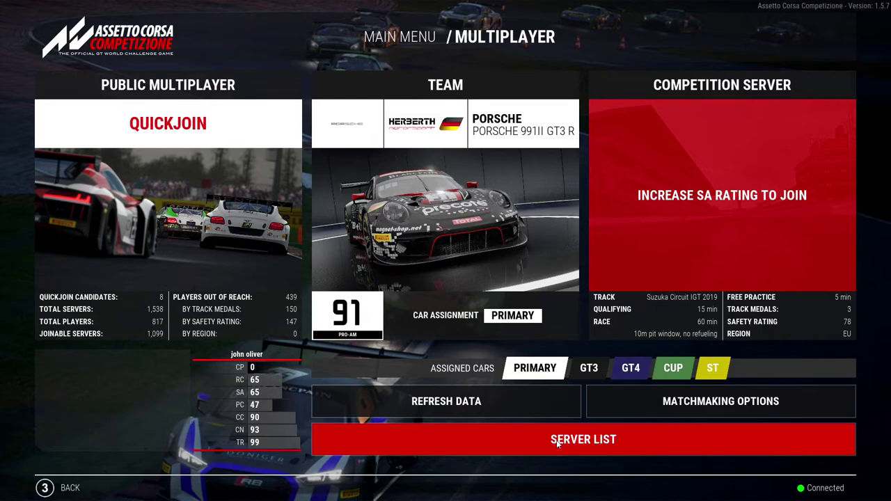
Step: Open the server list, filter to LAN servers, and select brtcobra
{"action": "left_click", "coordinate": [538, 439]}
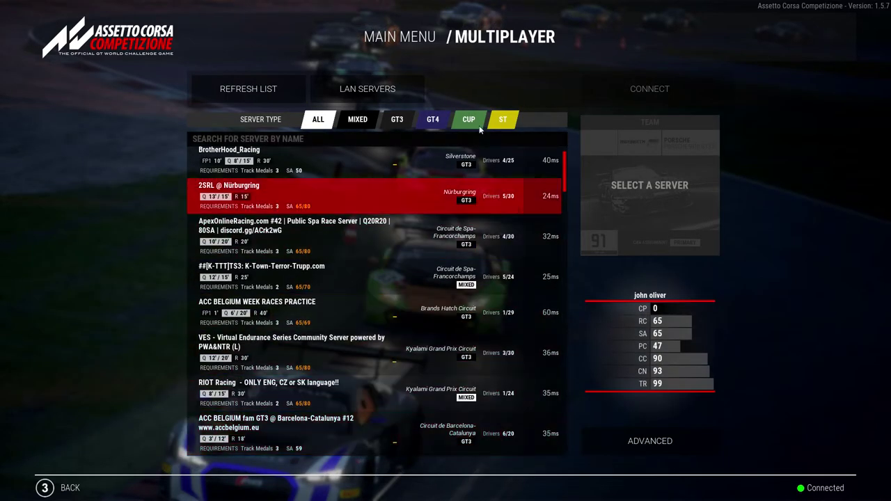
{"action": "left_click", "coordinate": [360, 88]}
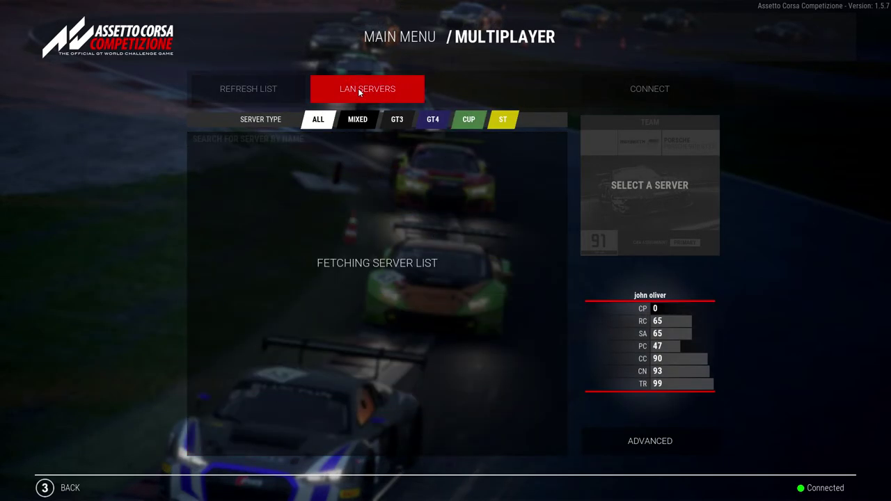
{"action": "left_click", "coordinate": [305, 166]}
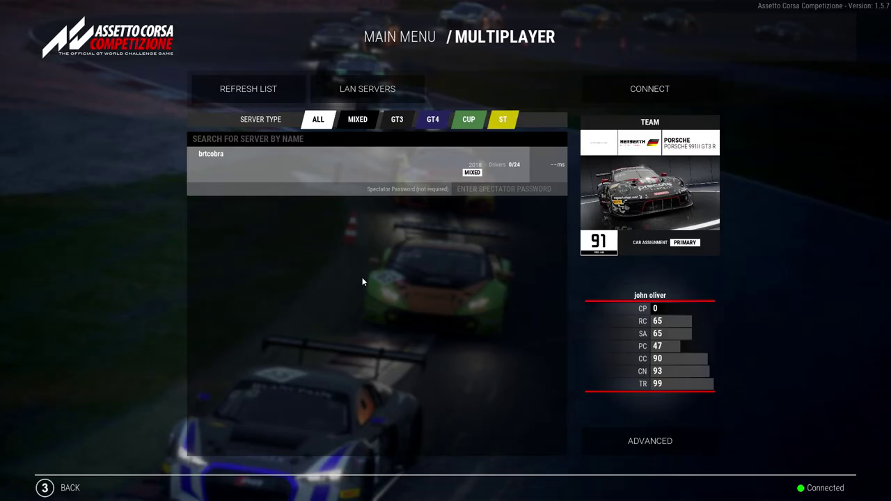
Step: Refresh the online list, search 'brtc', and select the brtcobra Kyalami server
{"action": "left_click", "coordinate": [244, 89]}
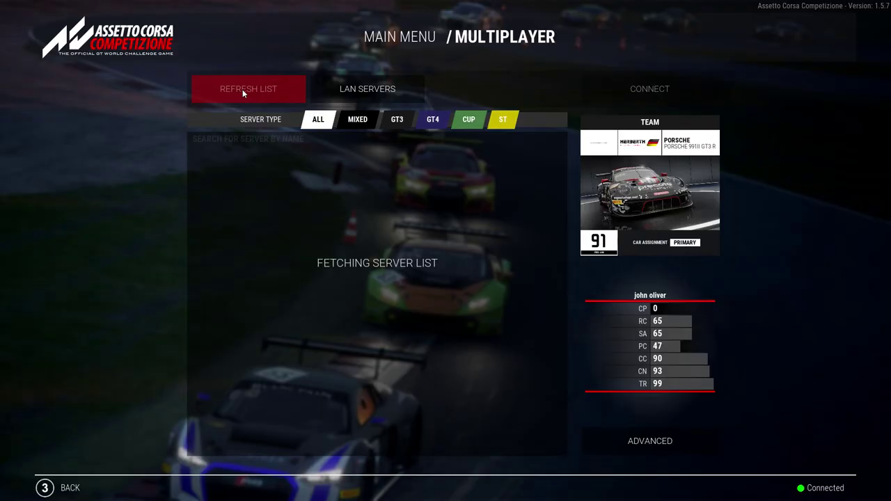
{"action": "left_click", "coordinate": [266, 141]}
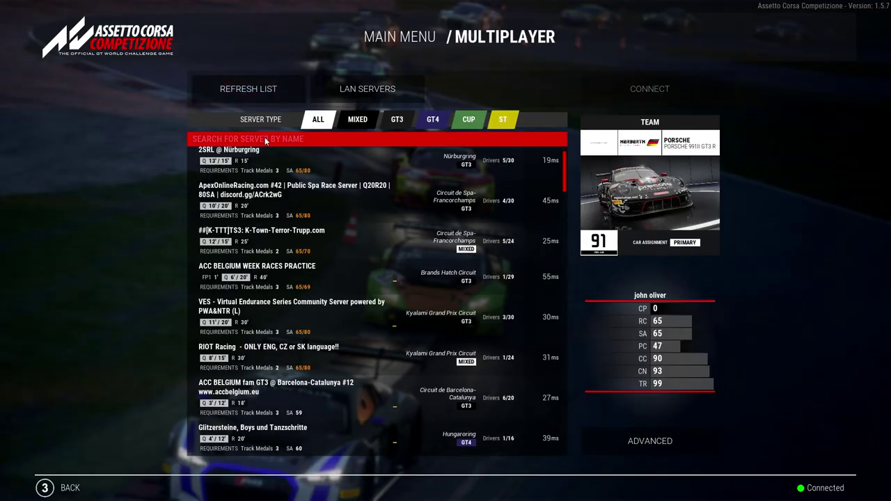
{"action": "type", "text": "brt"}
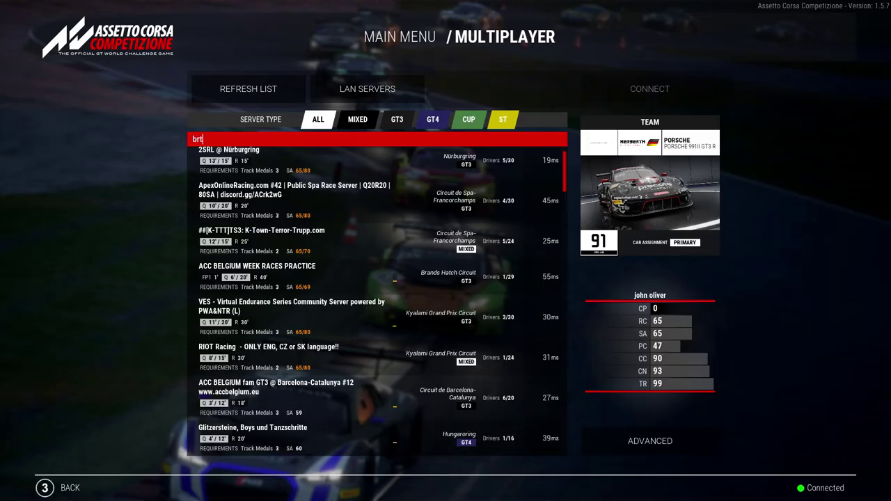
{"action": "type", "text": "c"}
{"action": "key", "text": "Return"}
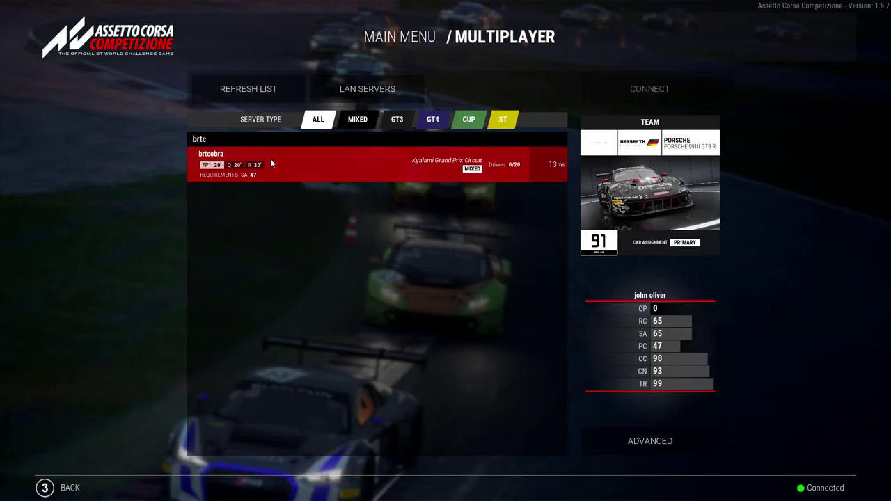
{"action": "left_click", "coordinate": [306, 167]}
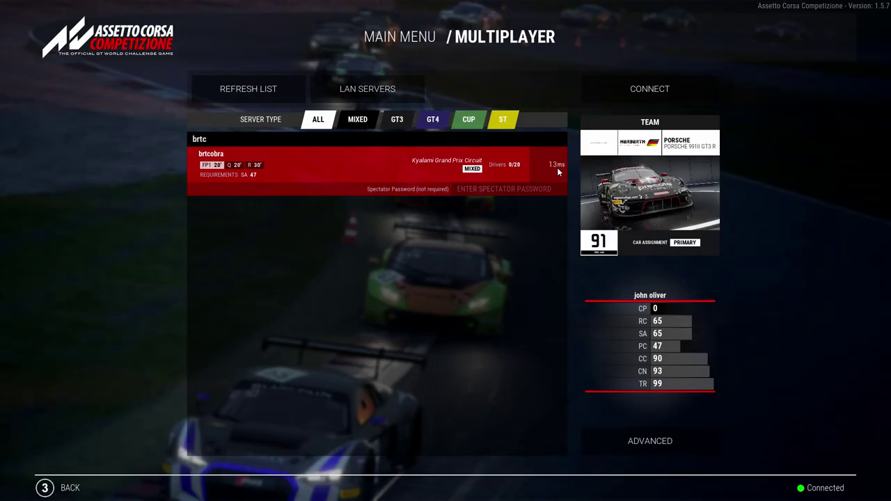
Step: Connect to the brtcobra server and load into the Kyalami session
{"action": "left_click", "coordinate": [646, 91]}
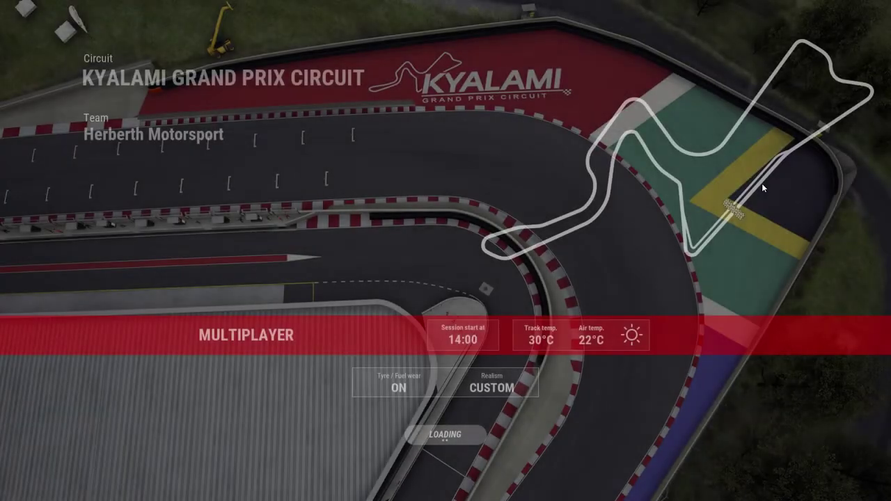